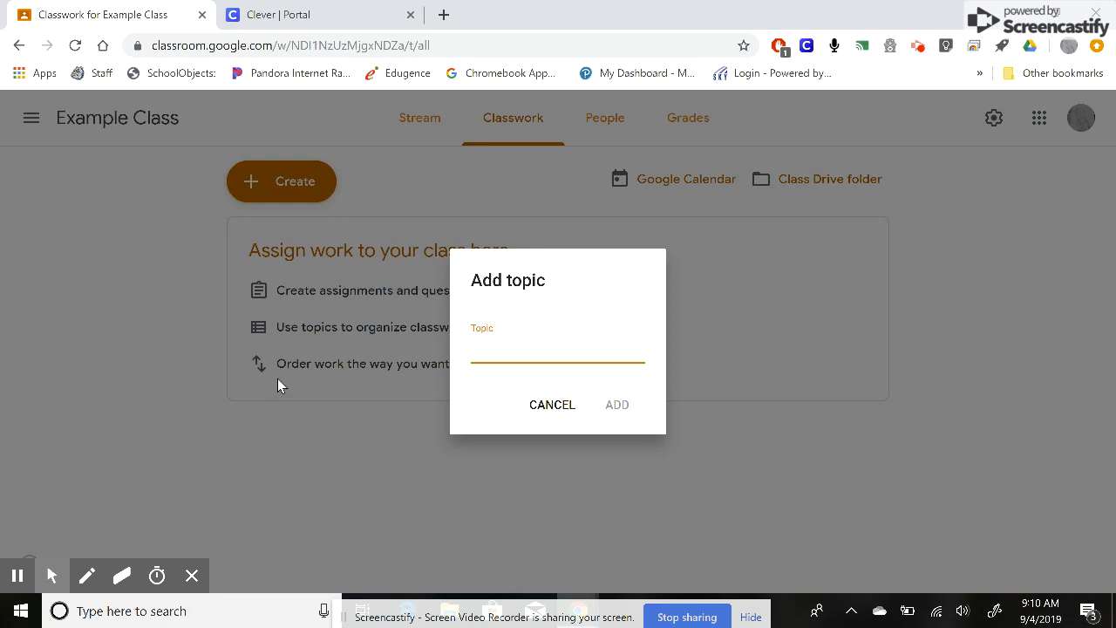
- Add a new class topic named Main Idea
type("Main Idea")
left_click(611, 399)
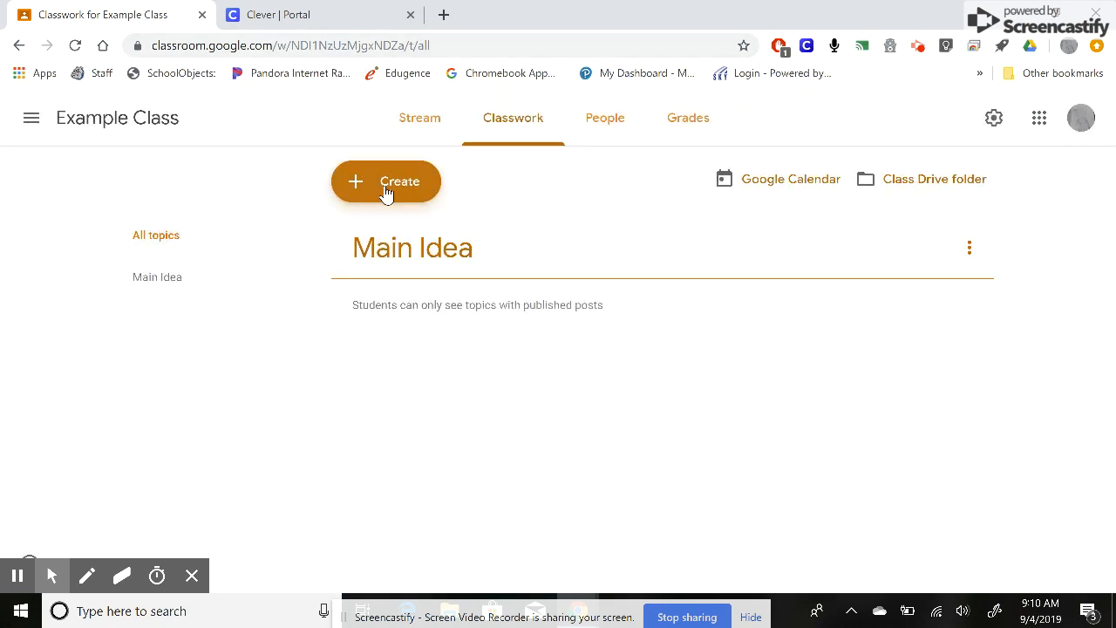
- Create a second topic named Summarizing
left_click(387, 189)
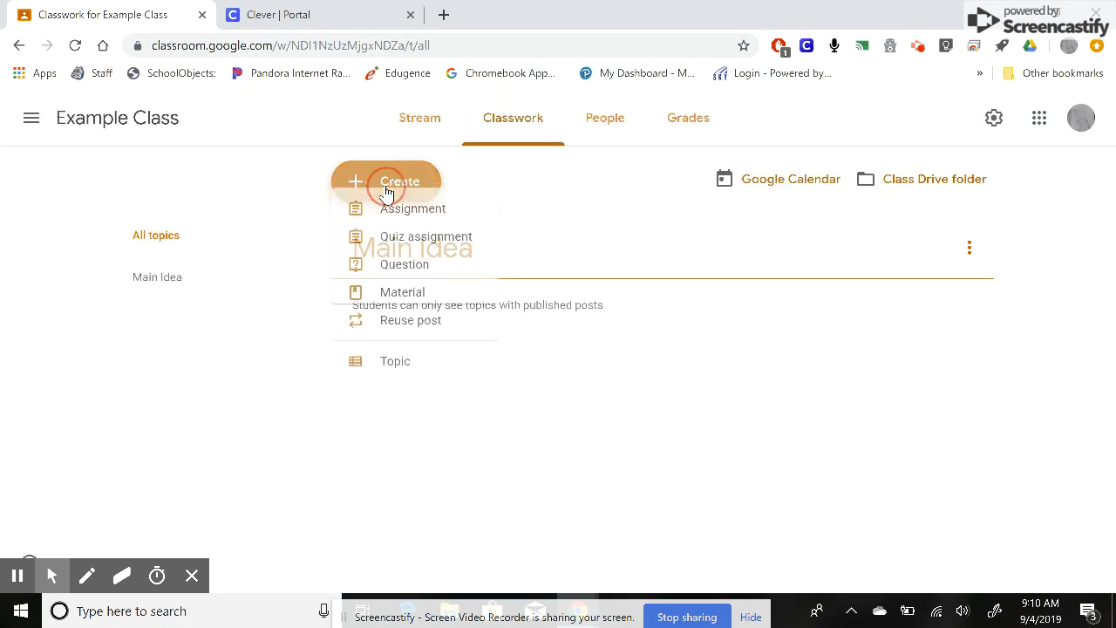
left_click(411, 384)
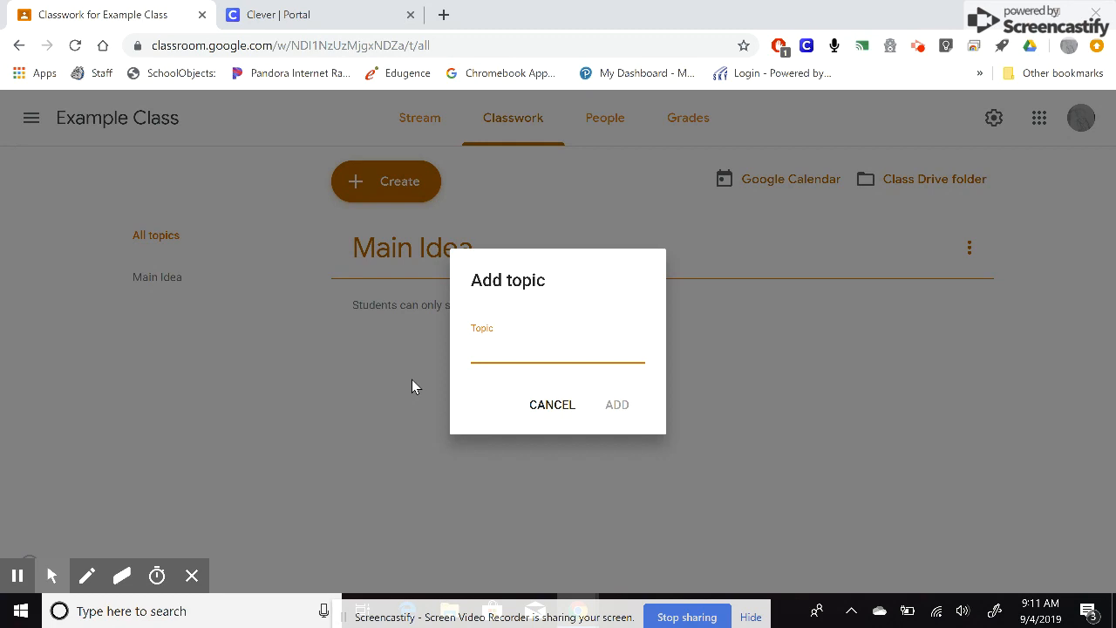
type("Summarizing")
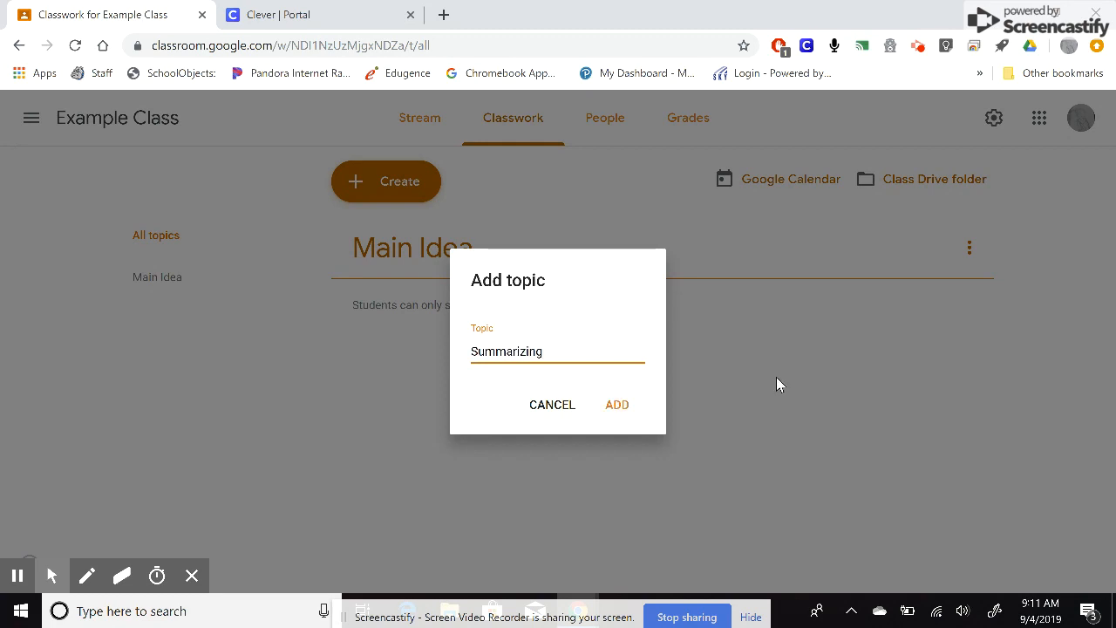
left_click(619, 410)
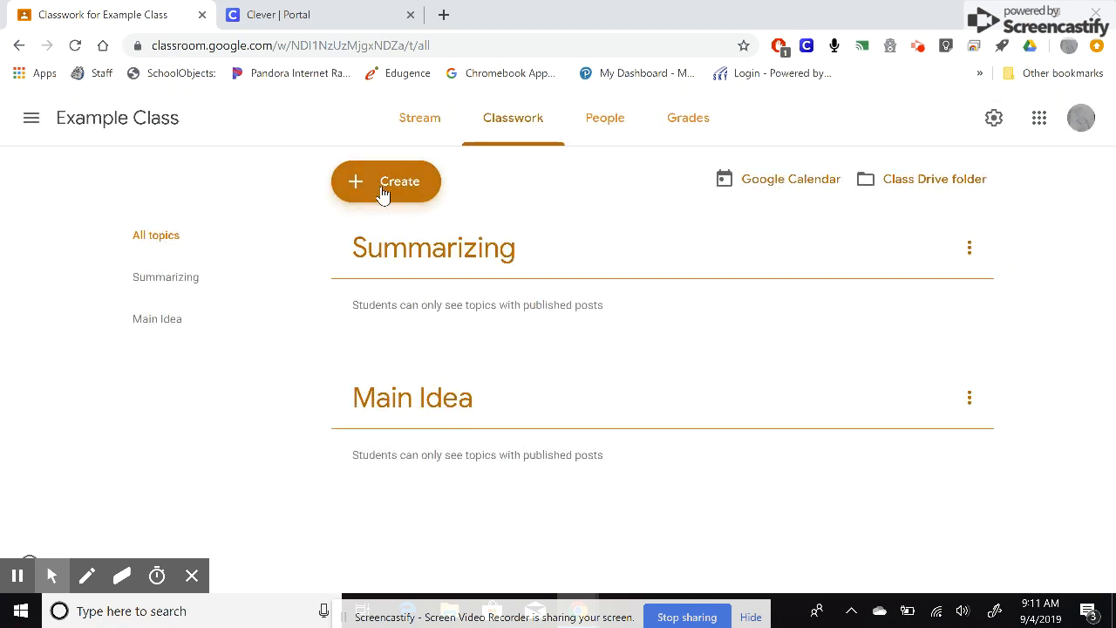
- Create a third topic named Poetry
left_click(382, 192)
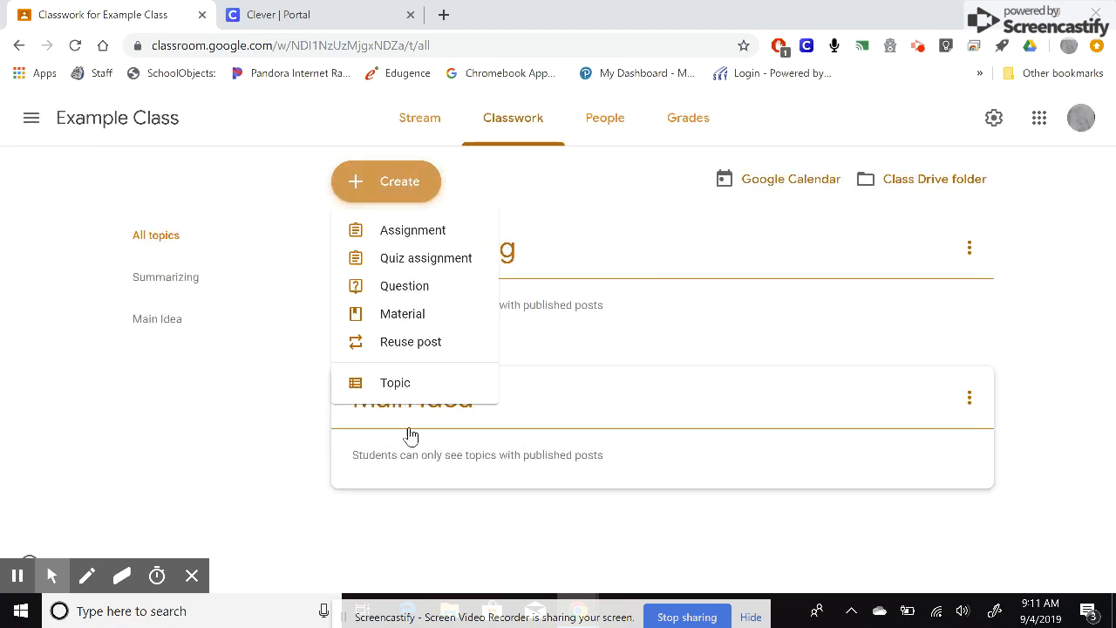
left_click(400, 383)
type("Poetry")
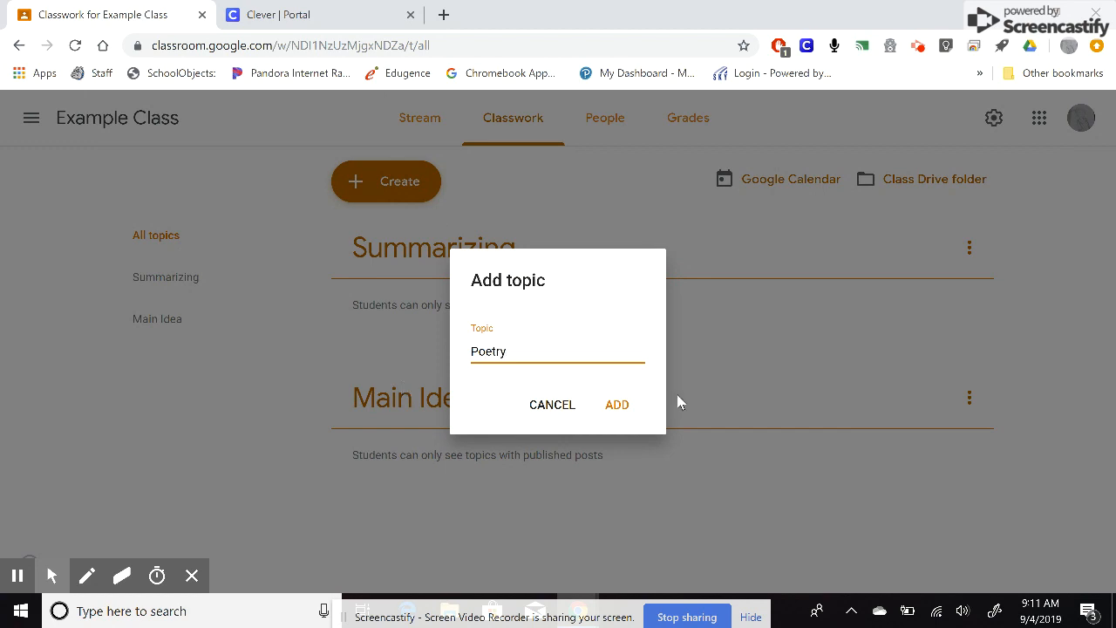
left_click(610, 415)
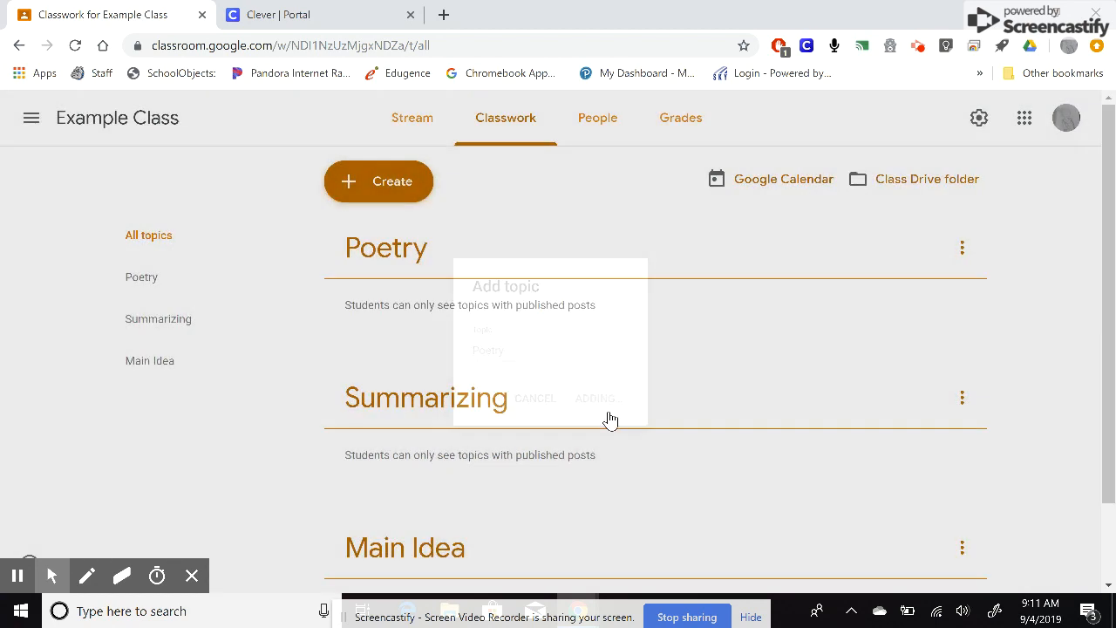
- Move the Main Idea topic to the top of the topic list
scroll(532, 523, "down", 1)
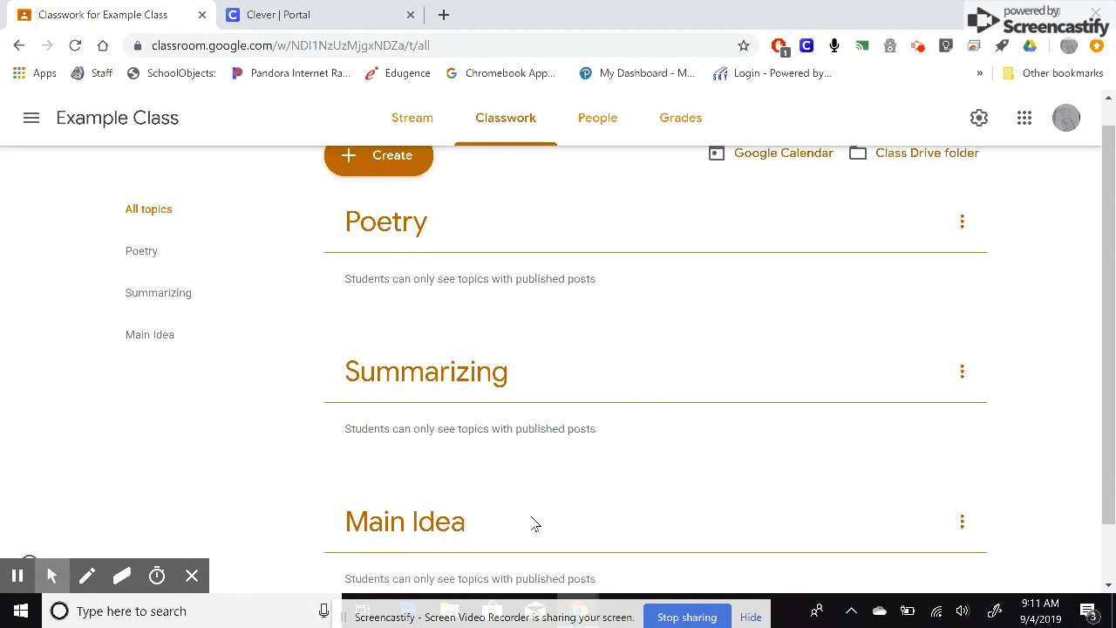
scroll(535, 523, "down", 1)
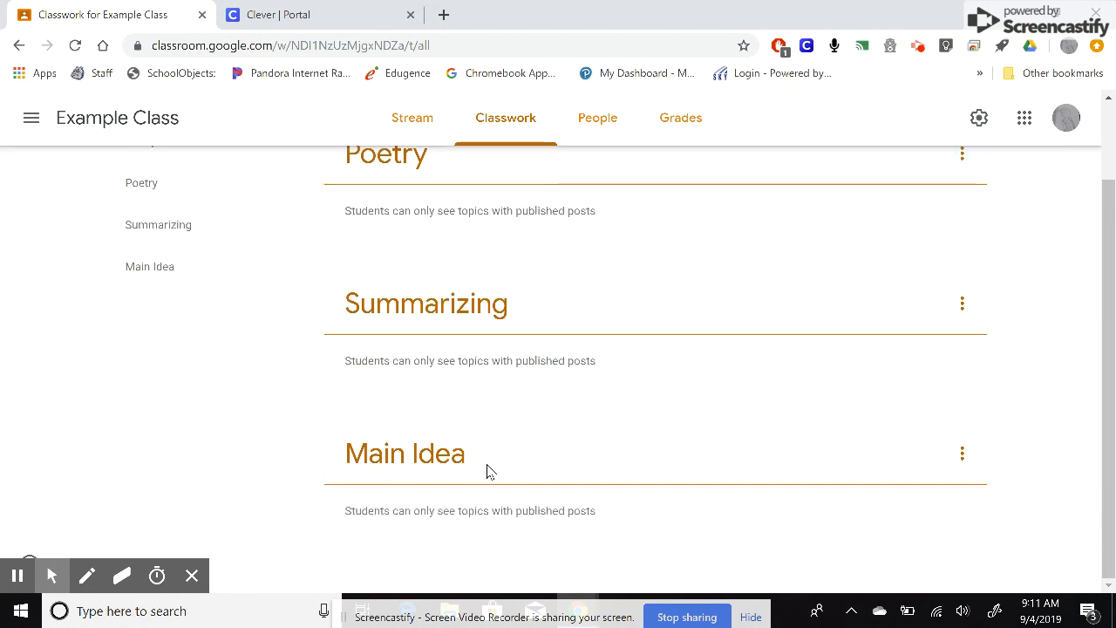
left_click(687, 445)
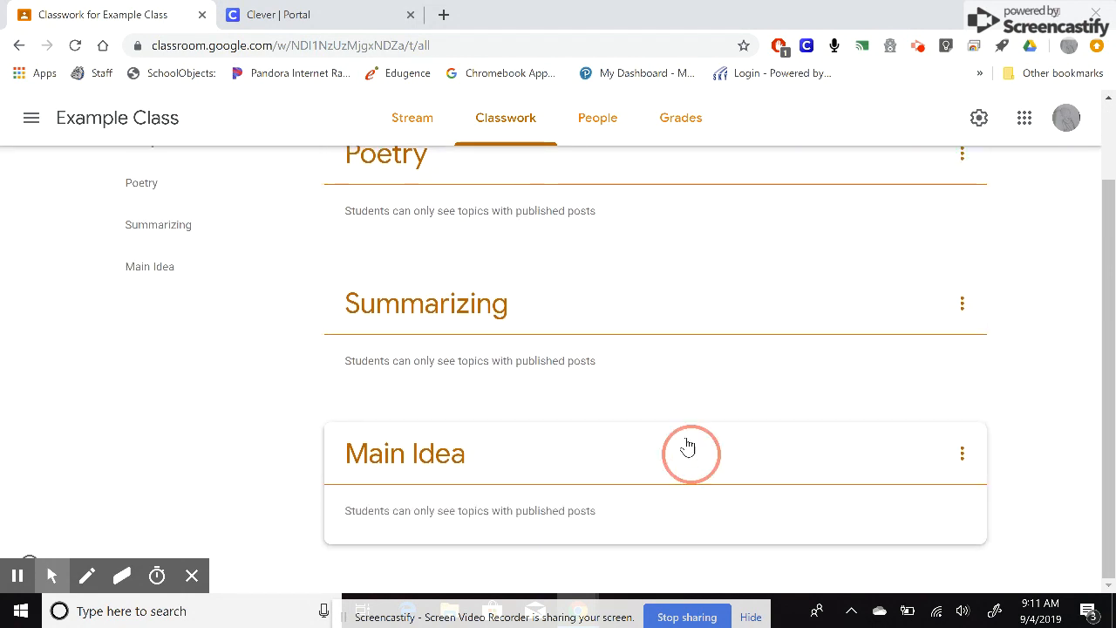
left_click_drag(687, 445, 655, 192)
left_click(657, 302)
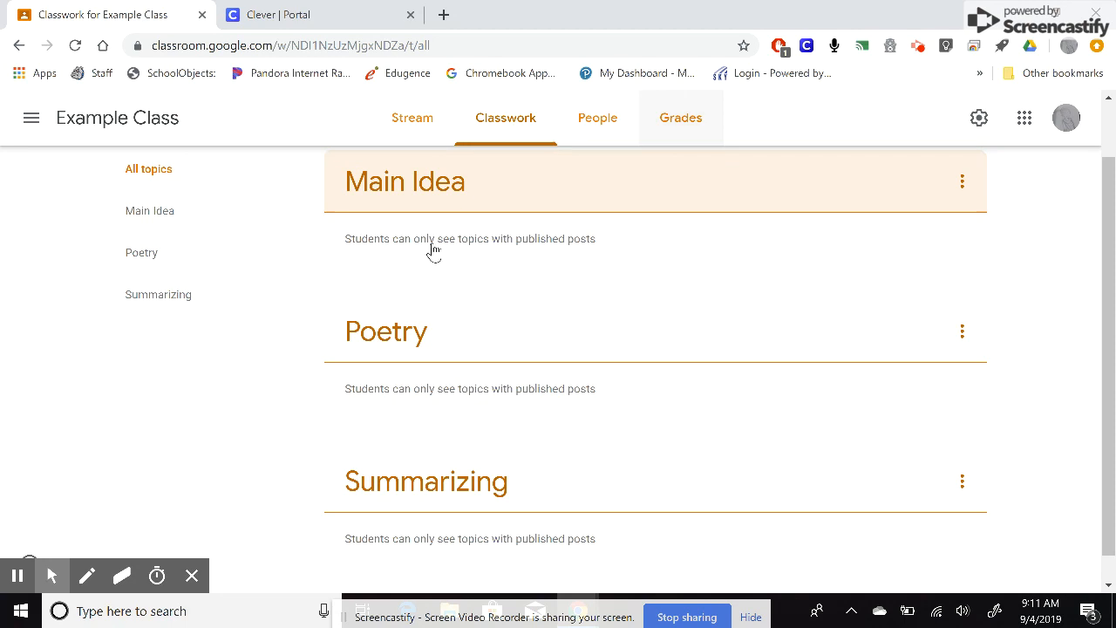
- Review the options menu of the Main Idea topic without choosing an option
scroll(660, 389, "up", 1)
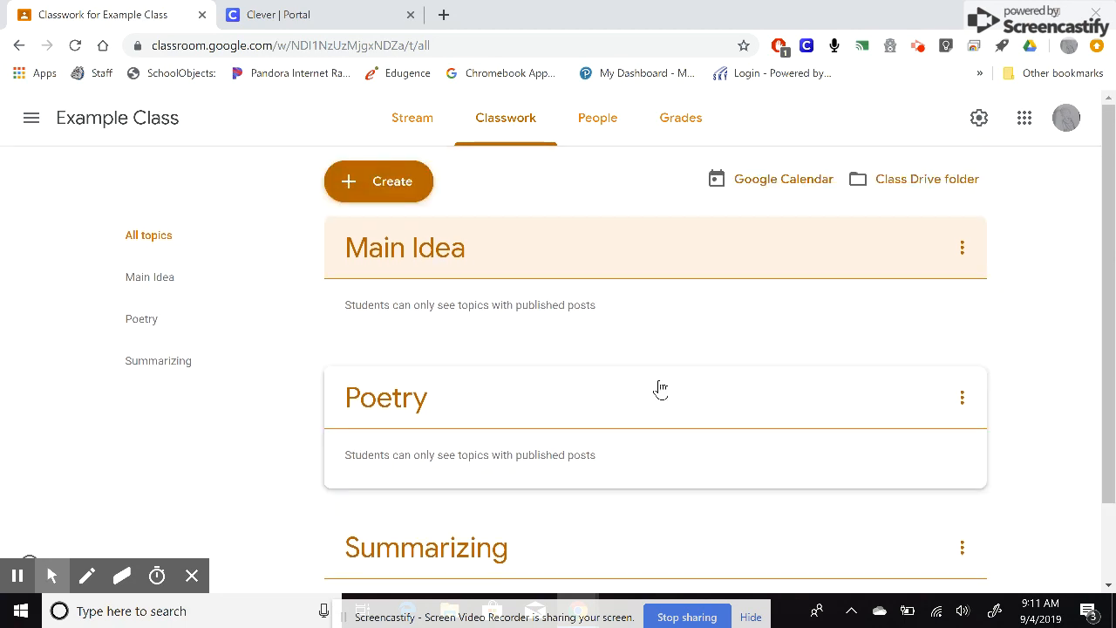
left_click(962, 252)
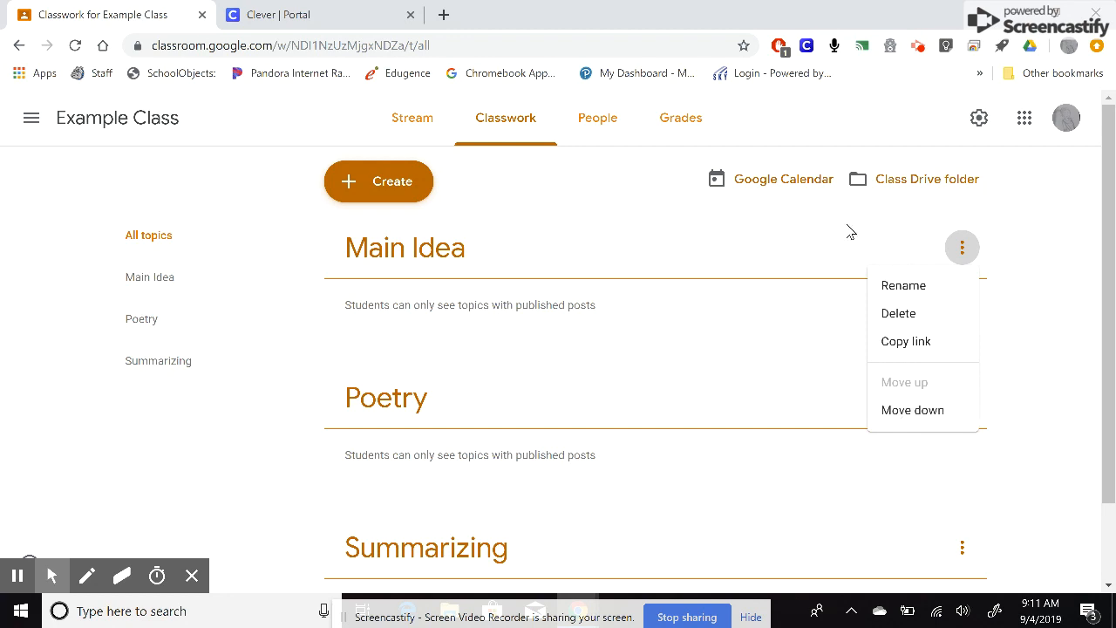
left_click(711, 282)
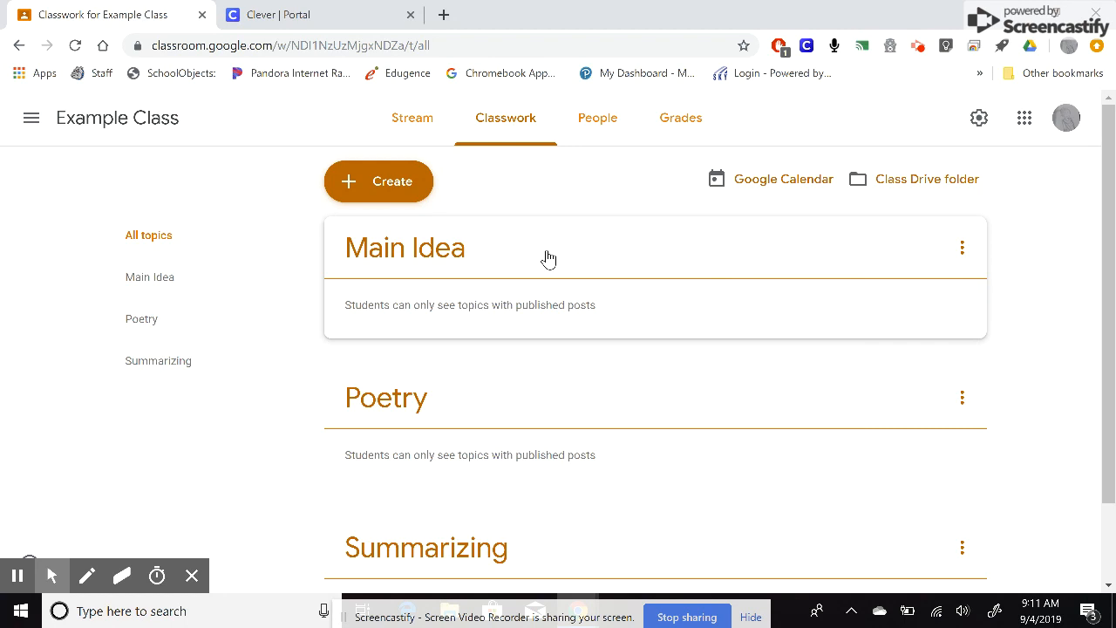
scroll(501, 456, "down", 1)
scroll(503, 455, "up", 1)
- Start a new assignment and turn on Originality reports
left_click(393, 190)
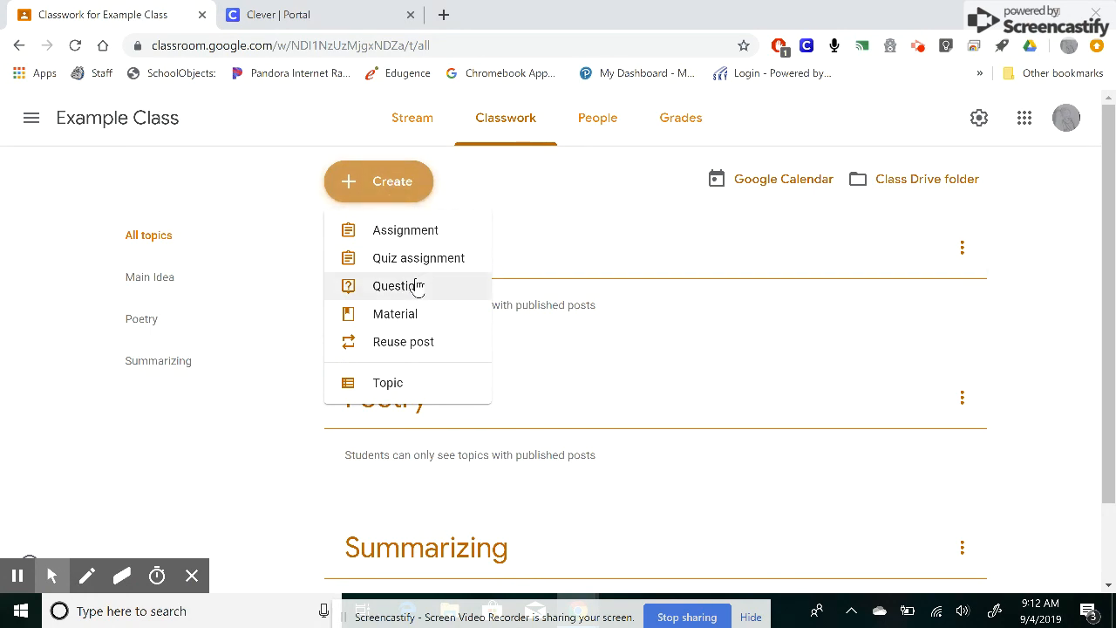
left_click(403, 234)
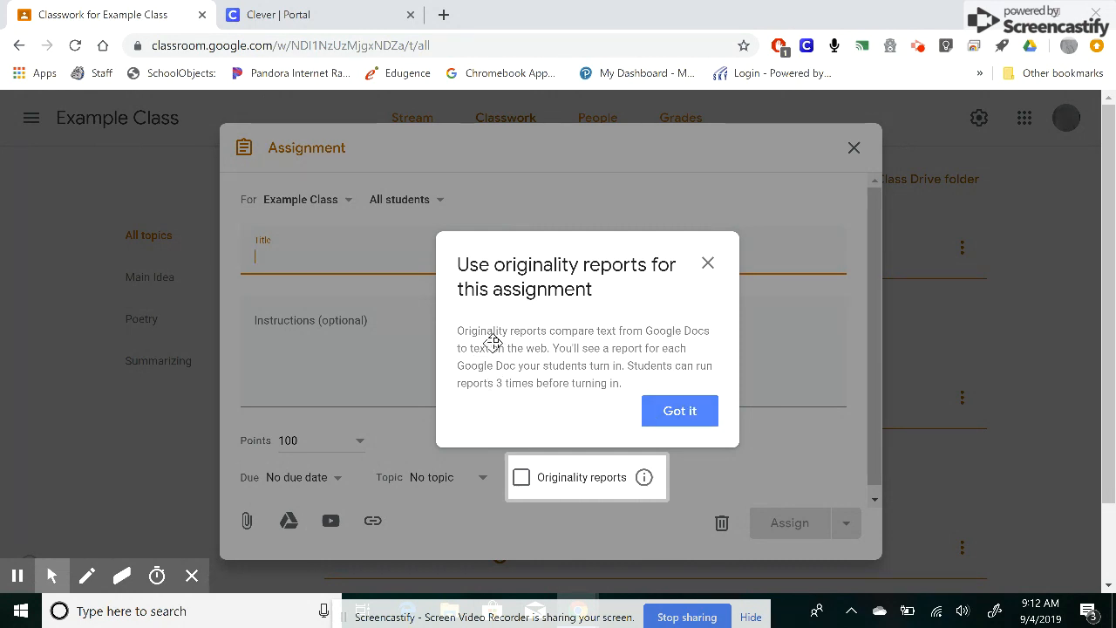
left_click(686, 419)
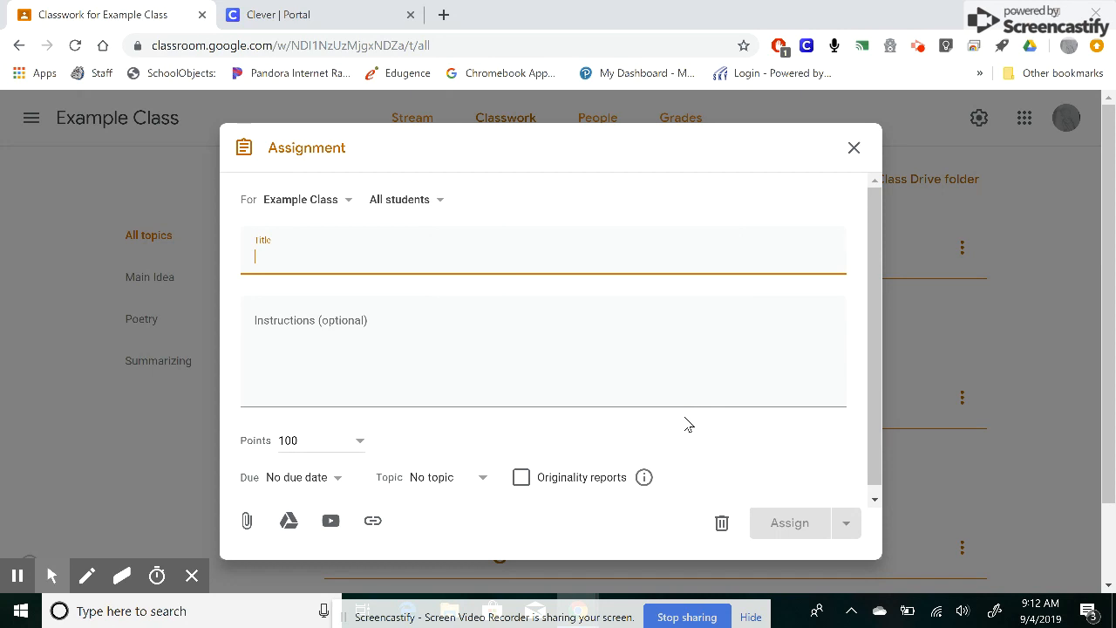
left_click(520, 478)
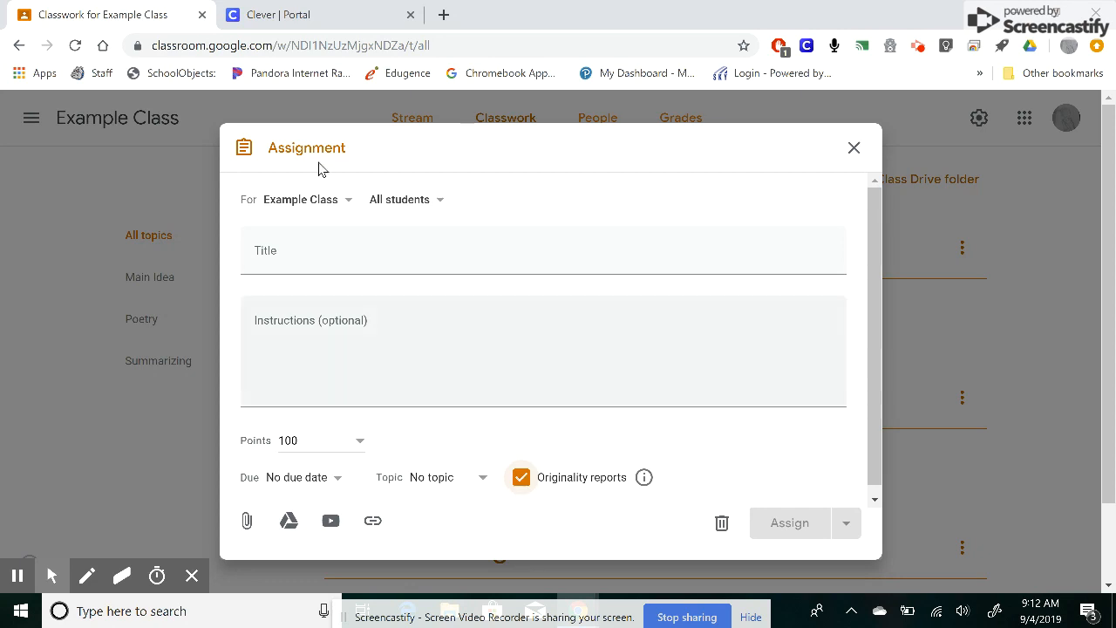
- Review the class and student recipient choices for the assignment without changing them
left_click(304, 251)
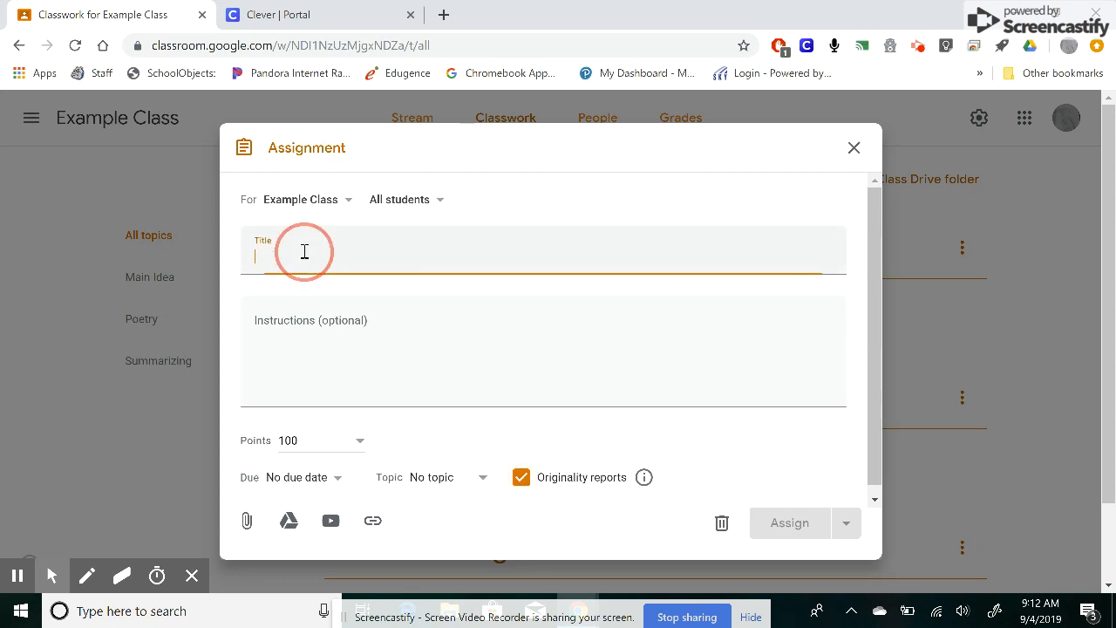
left_click(332, 200)
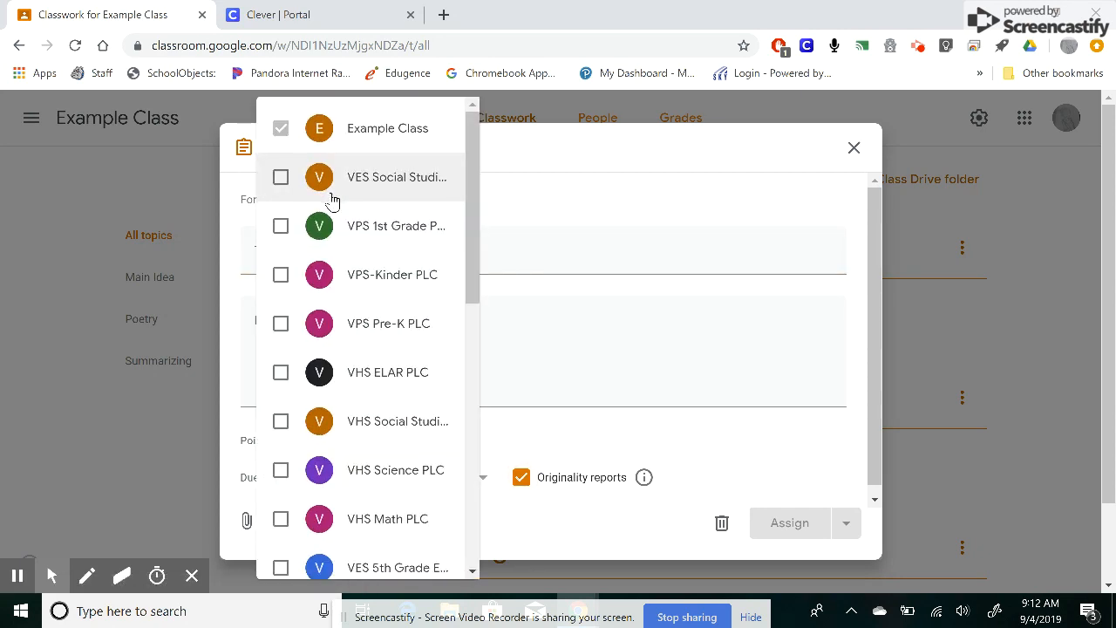
scroll(316, 523, "down", 1)
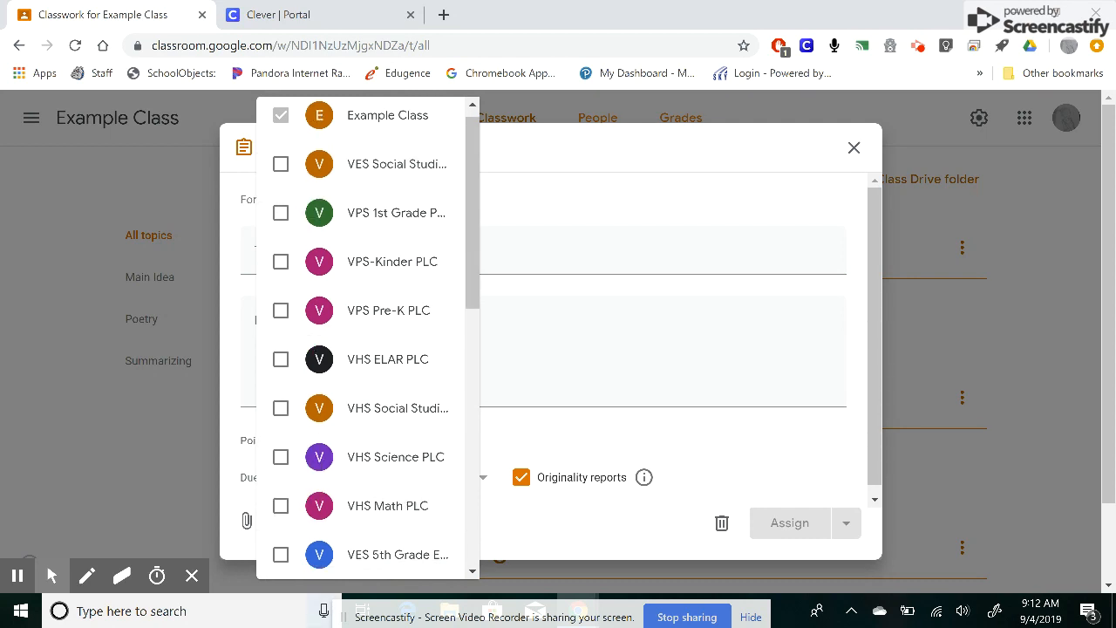
left_click(603, 224)
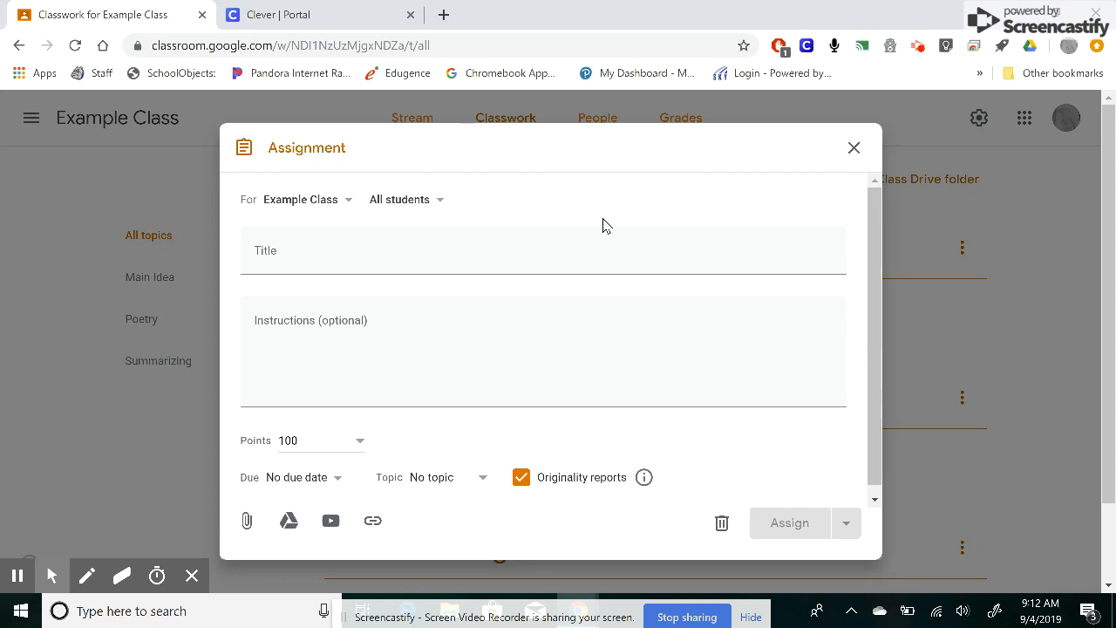
left_click(410, 199)
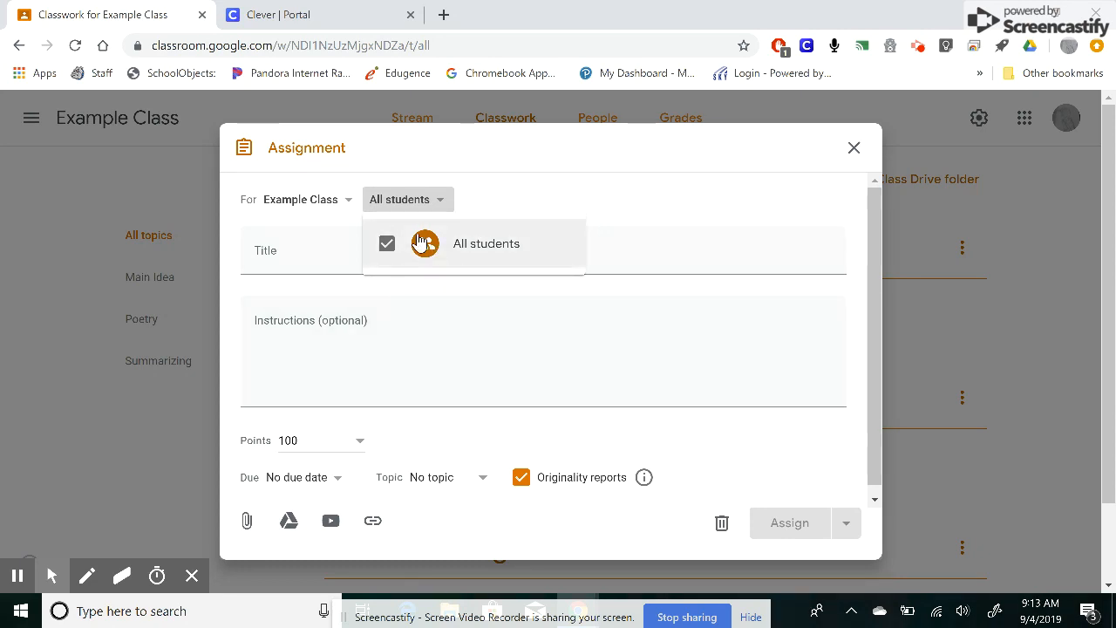
left_click(664, 257)
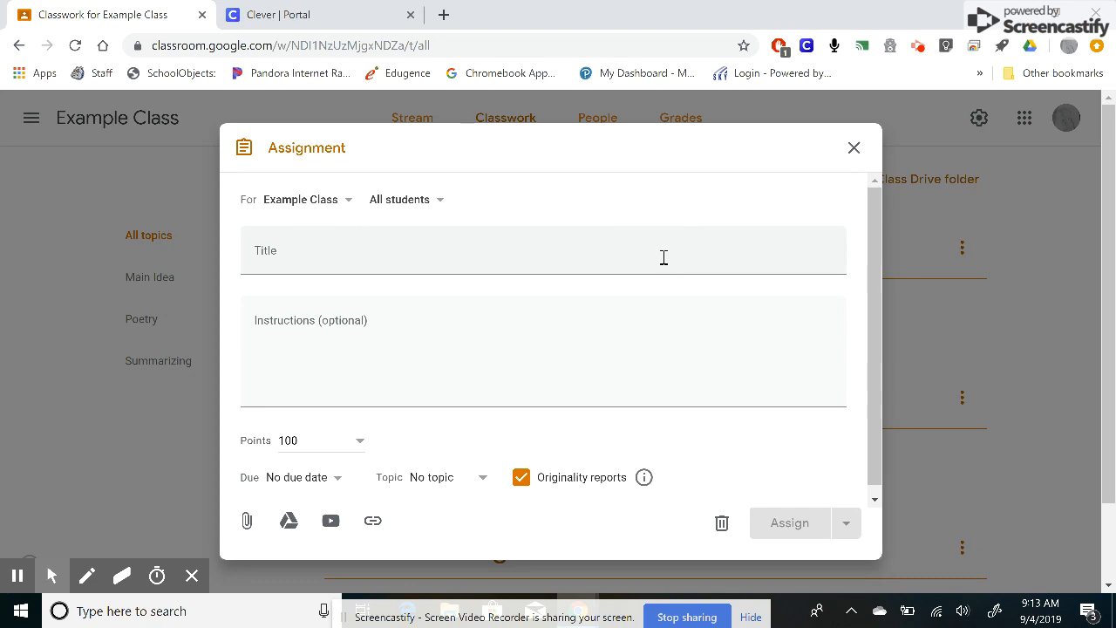
- Enter the assignment title Create a Google Slide summarizing a book your read
left_click(633, 246)
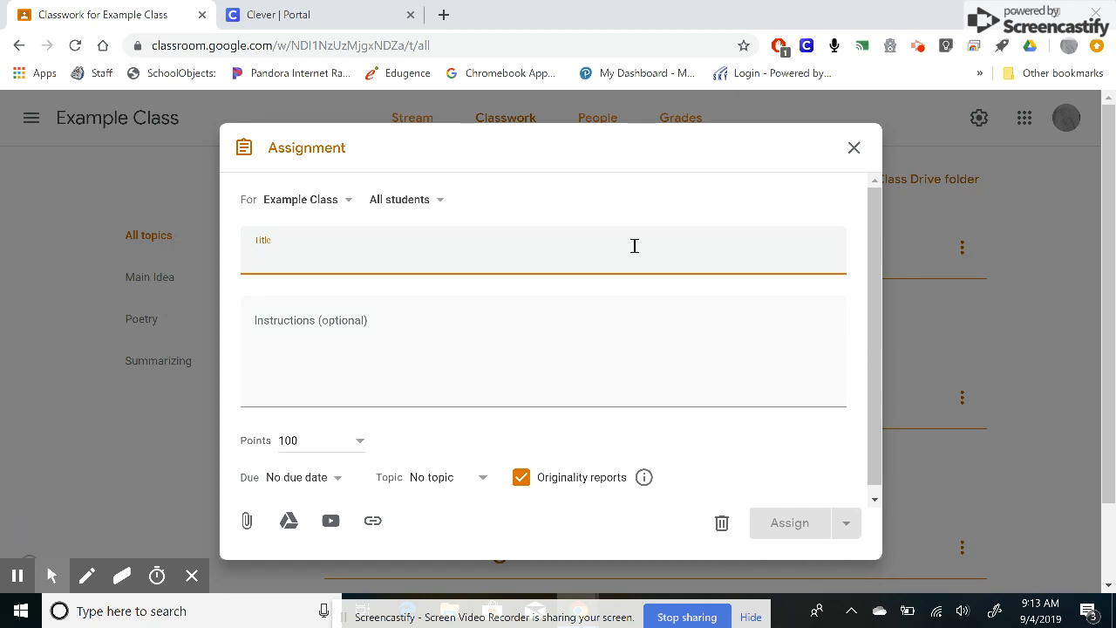
type("Creare")
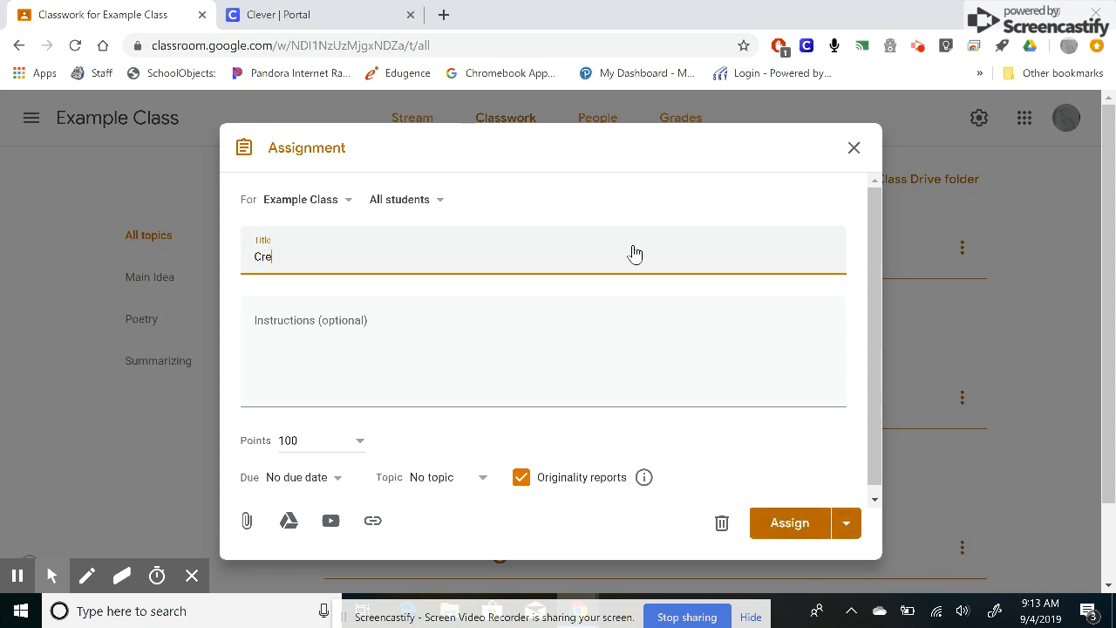
key("BackSpace")
key("BackSpace")
type("te a google Slid")
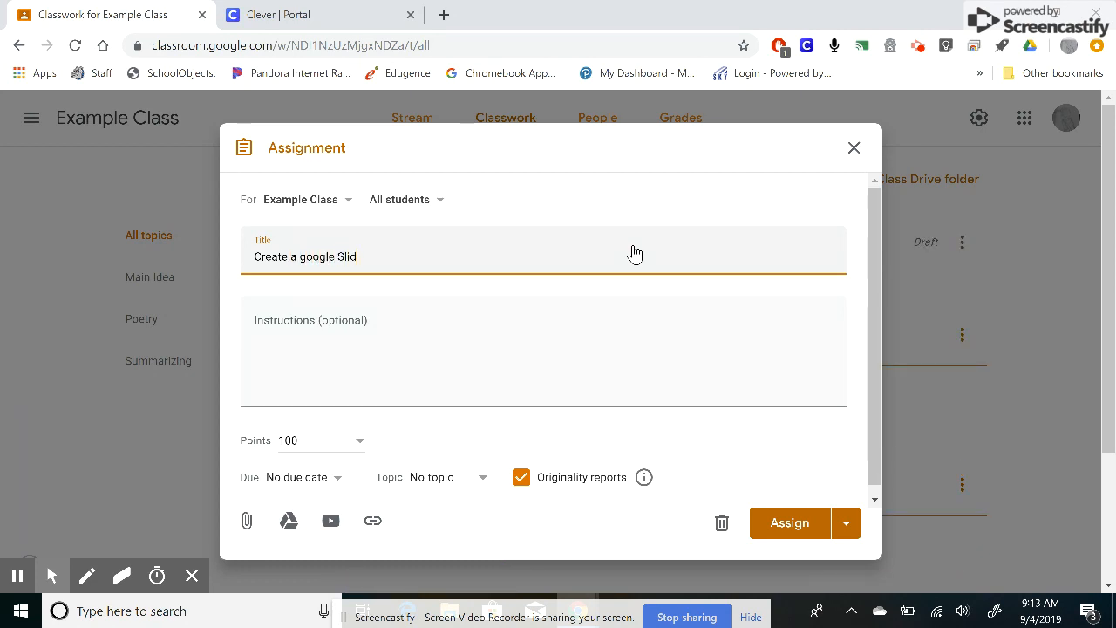
type("e over")
left_click(302, 257)
key("Delete")
type("G")
left_click(422, 257)
type("the")
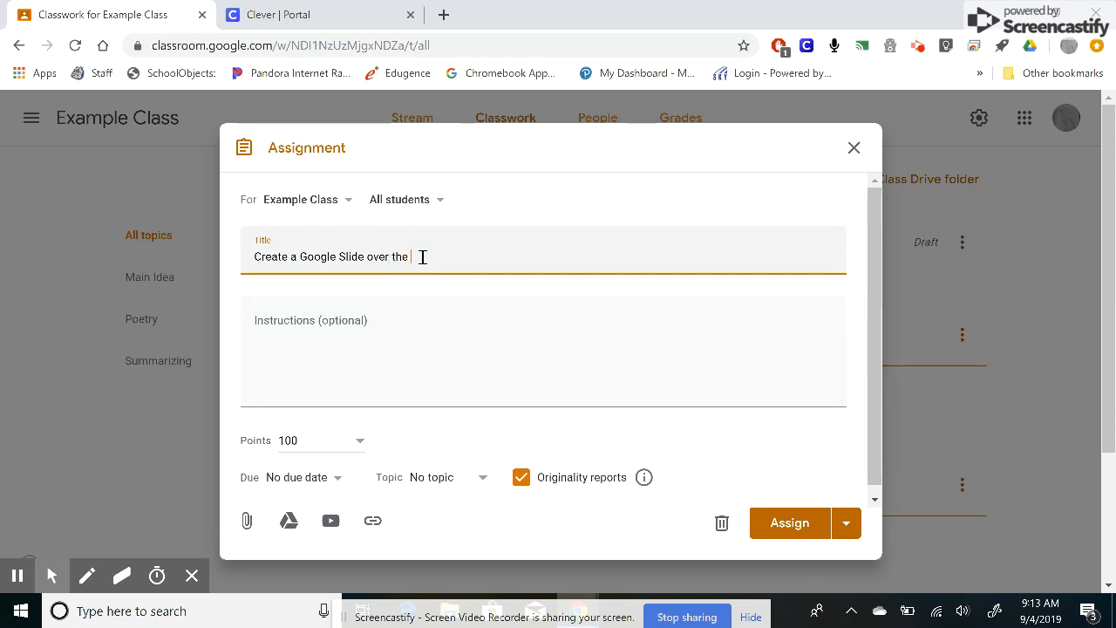
key("BackSpace")
key("BackSpace")
key("BackSpace")
key("BackSpace")
key("BackSpace")
key("BackSpace")
key("BackSpace")
key("BackSpace")
key("BackSpace")
type("summarizing ")
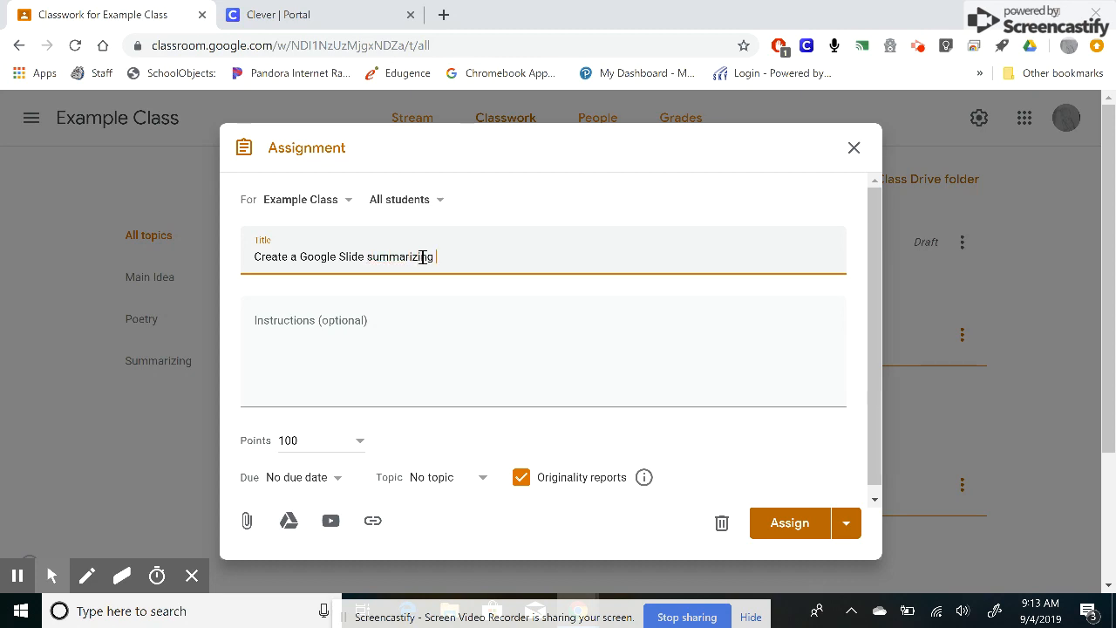
type("a book your read")
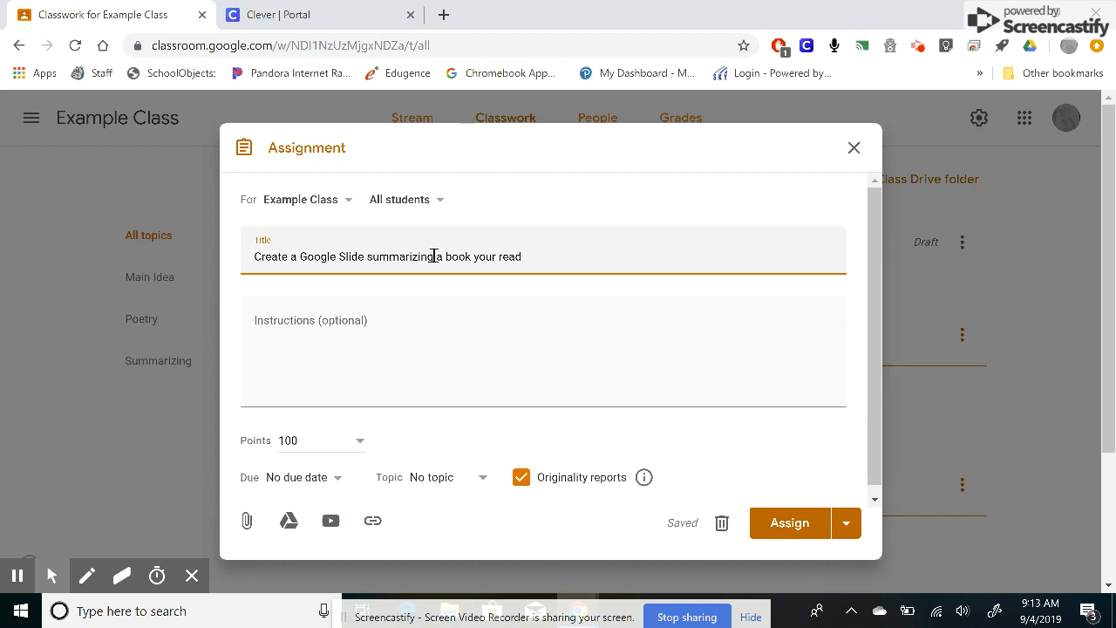
- Move the title text into the assignment's instructions field
triple_click(434, 257)
right_click(435, 257)
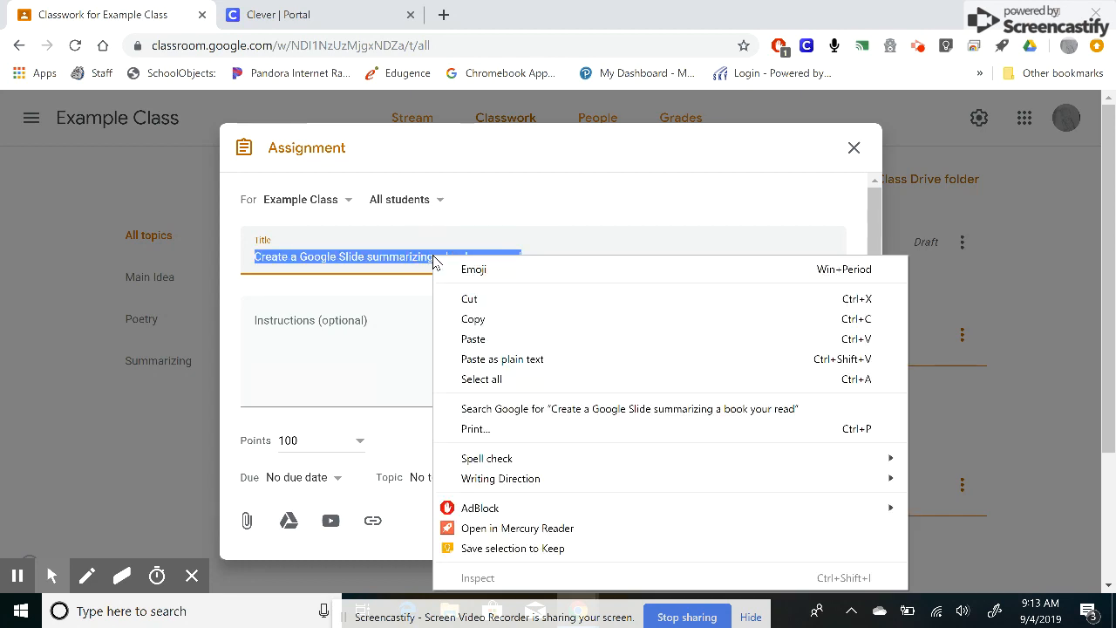
left_click(476, 298)
left_click(356, 332)
right_click(357, 334)
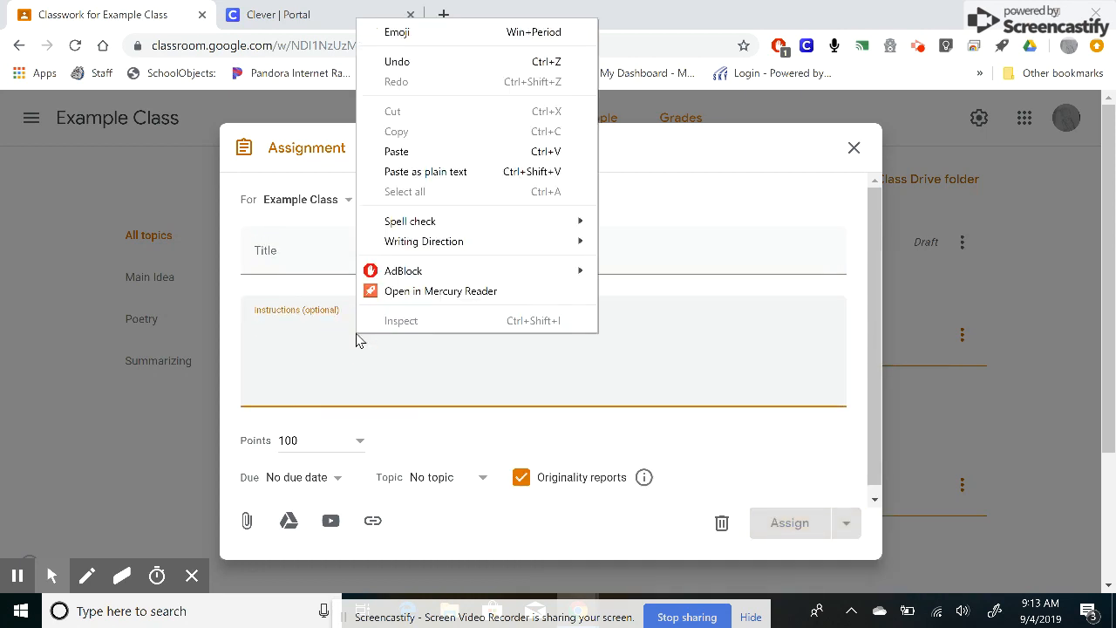
left_click(413, 151)
- Enter the assignment title Google Slide-Summarization
left_click(285, 262)
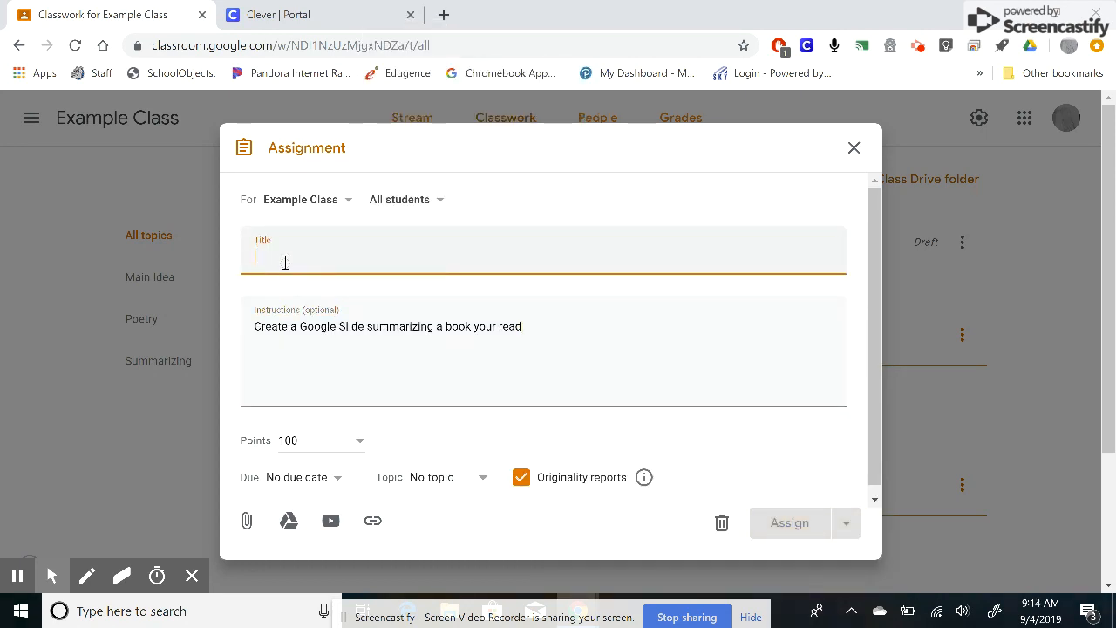
type("Googl")
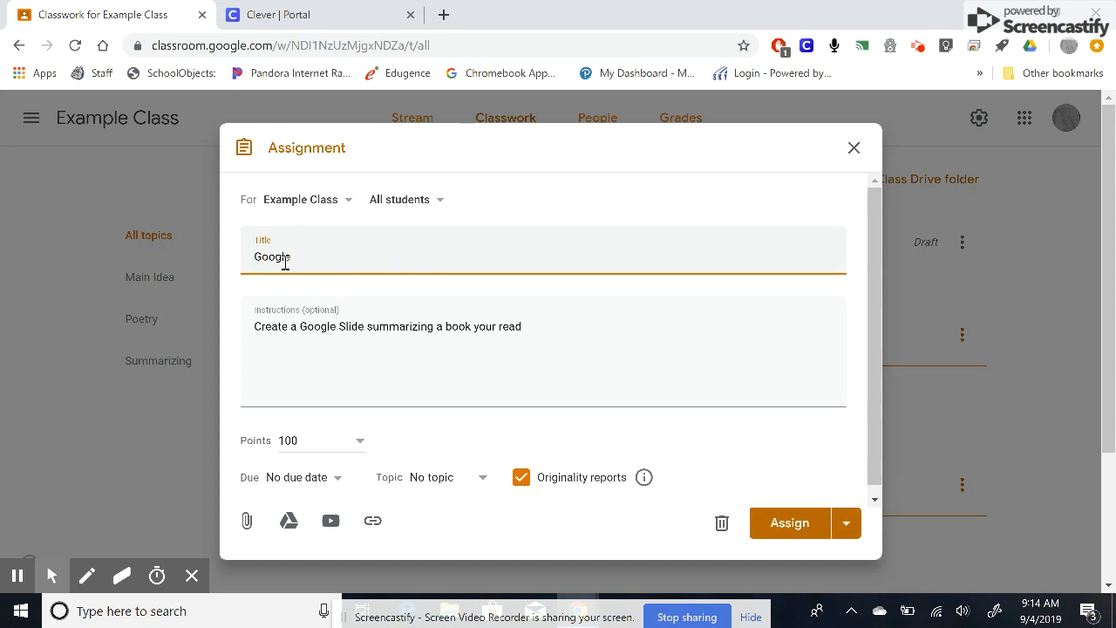
type("e Slide -Summarization")
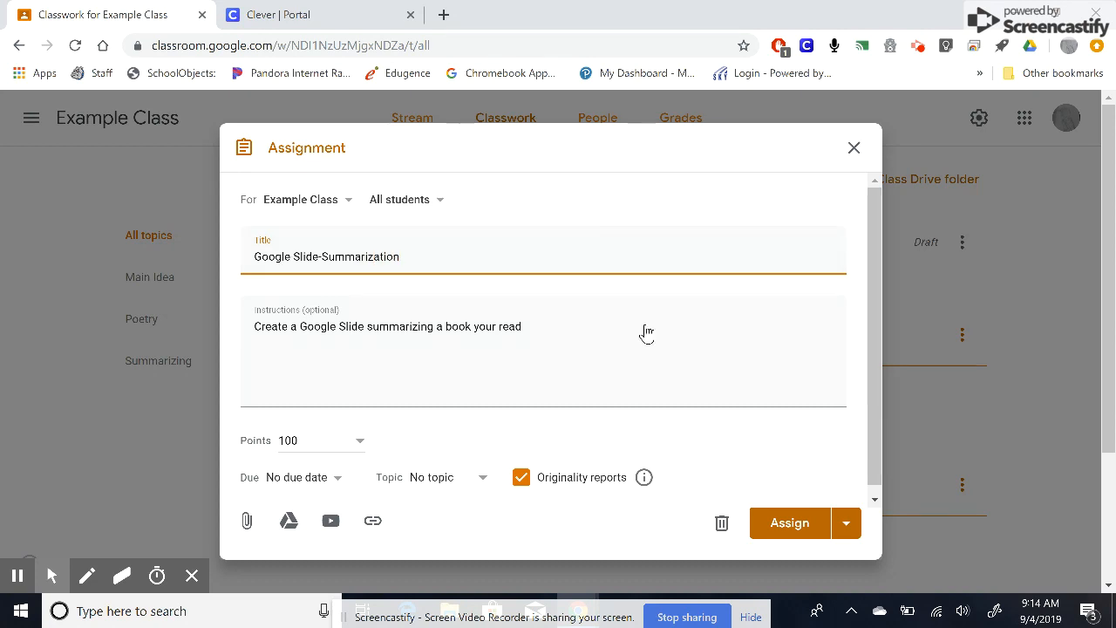
- Set the due date to Sep 12, 2019, 11:59 PM and the topic to Summarizing
left_click(313, 439)
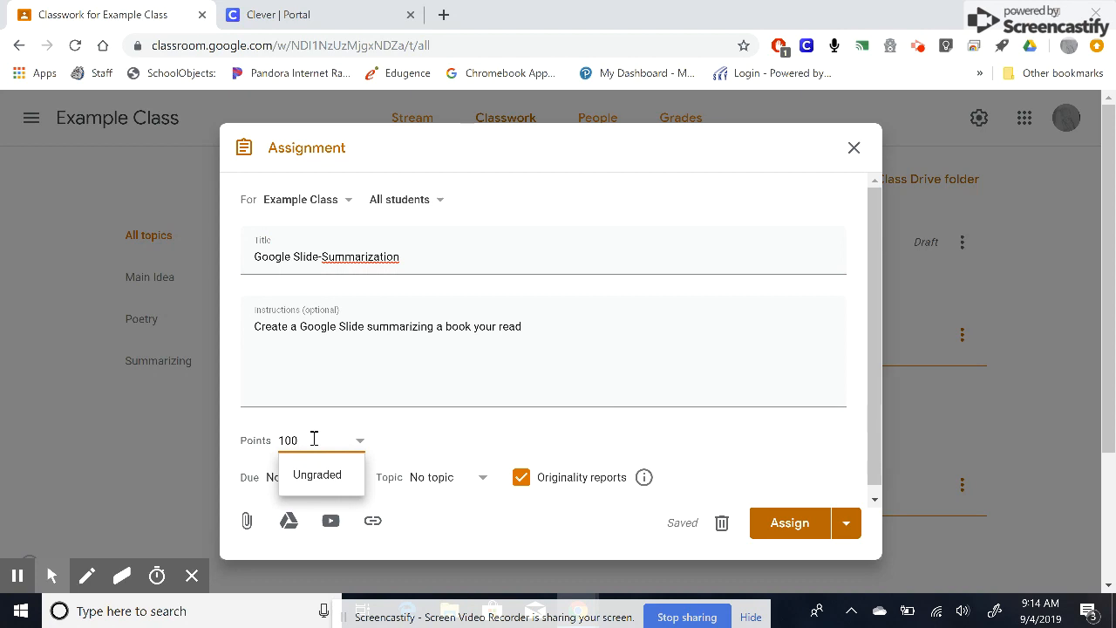
left_click(422, 438)
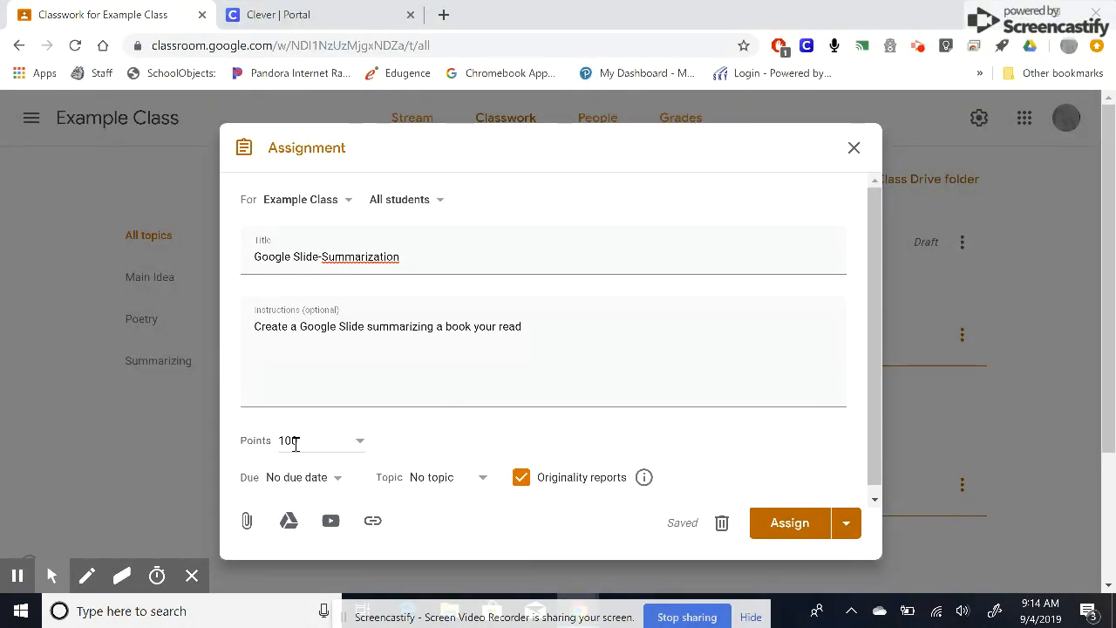
left_click(296, 482)
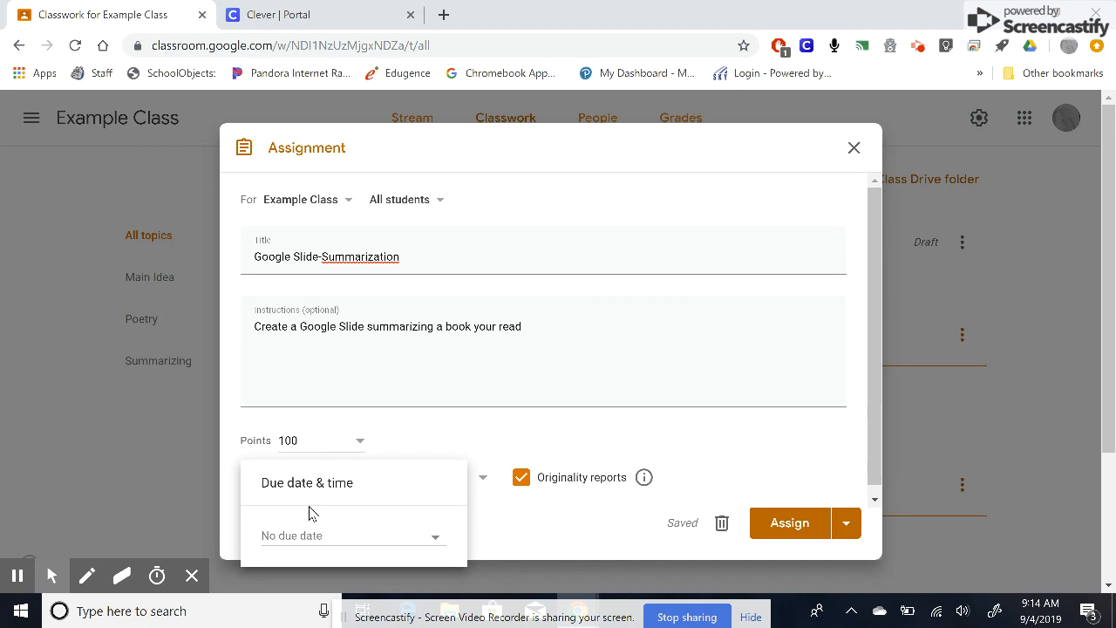
left_click(331, 543)
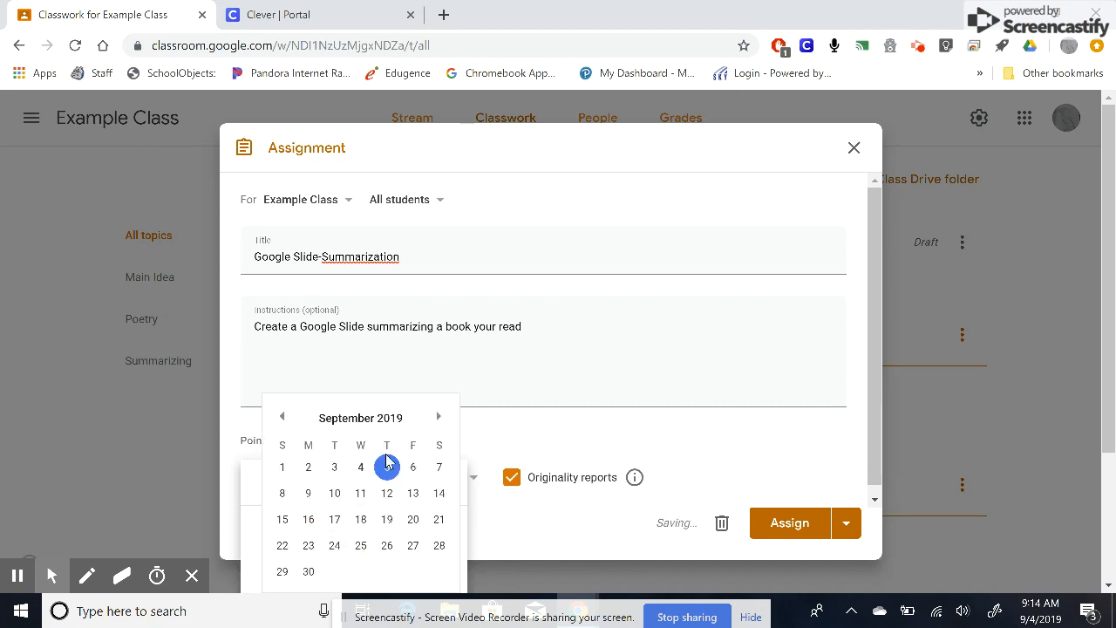
left_click(388, 494)
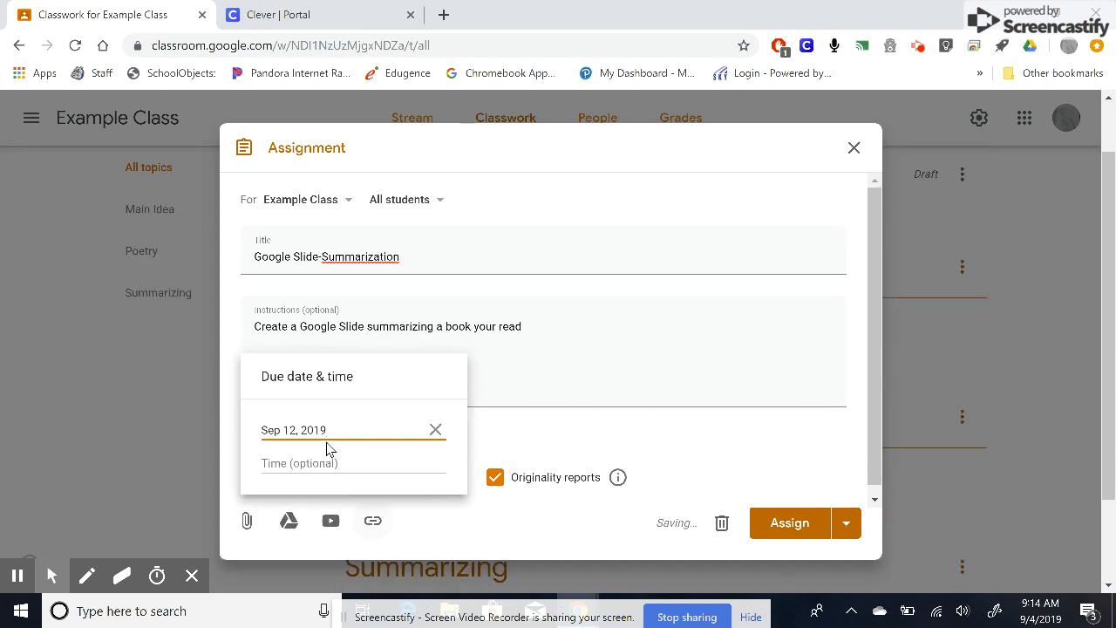
left_click(330, 465)
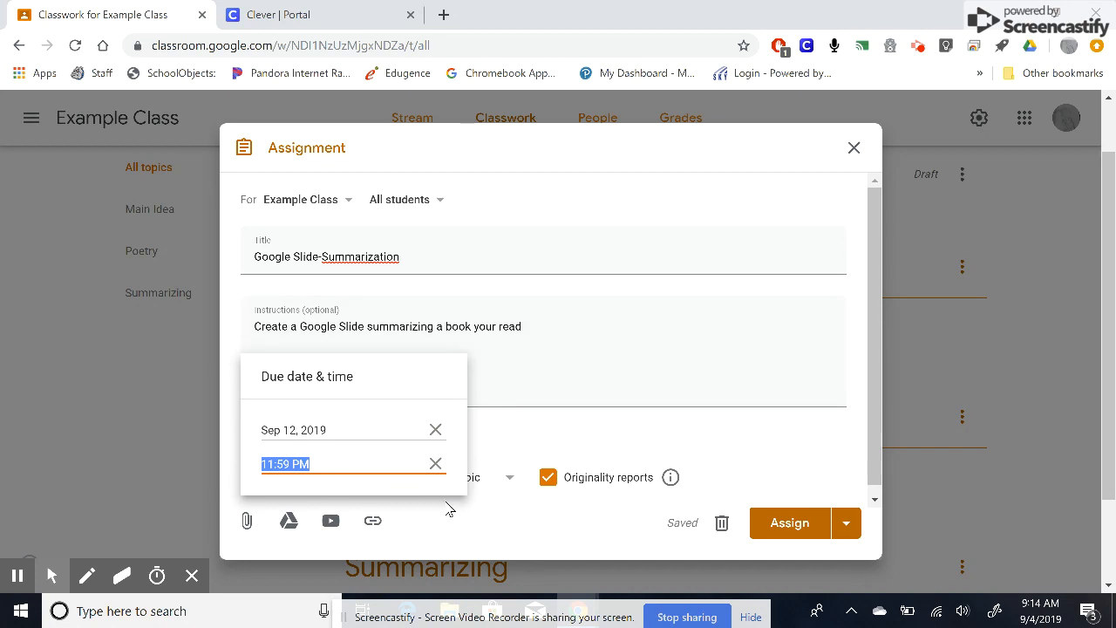
left_click(486, 514)
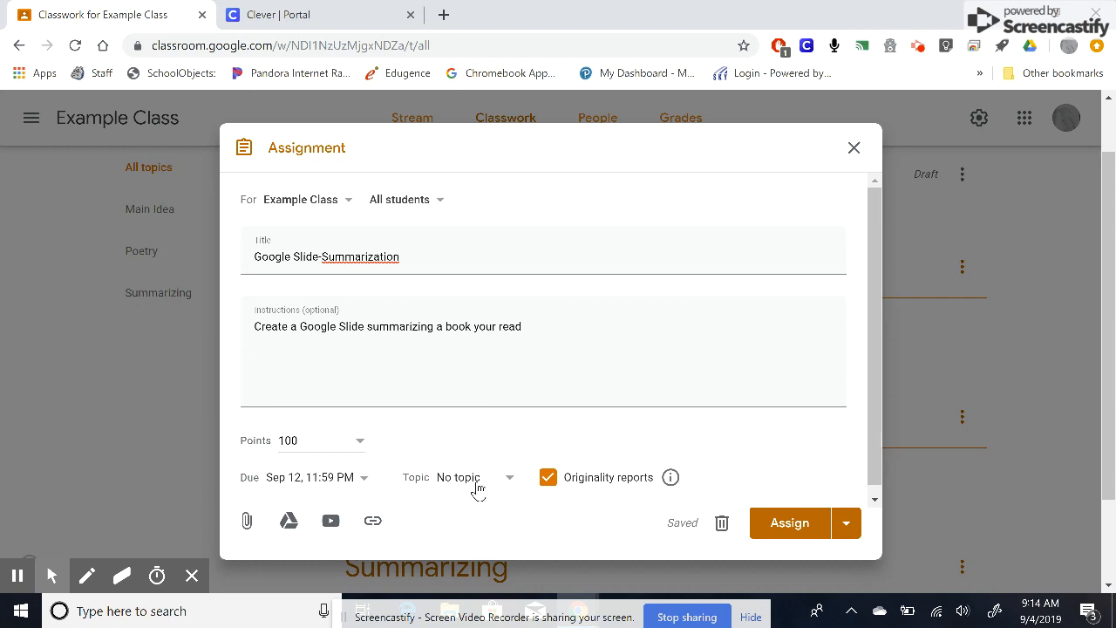
left_click(477, 486)
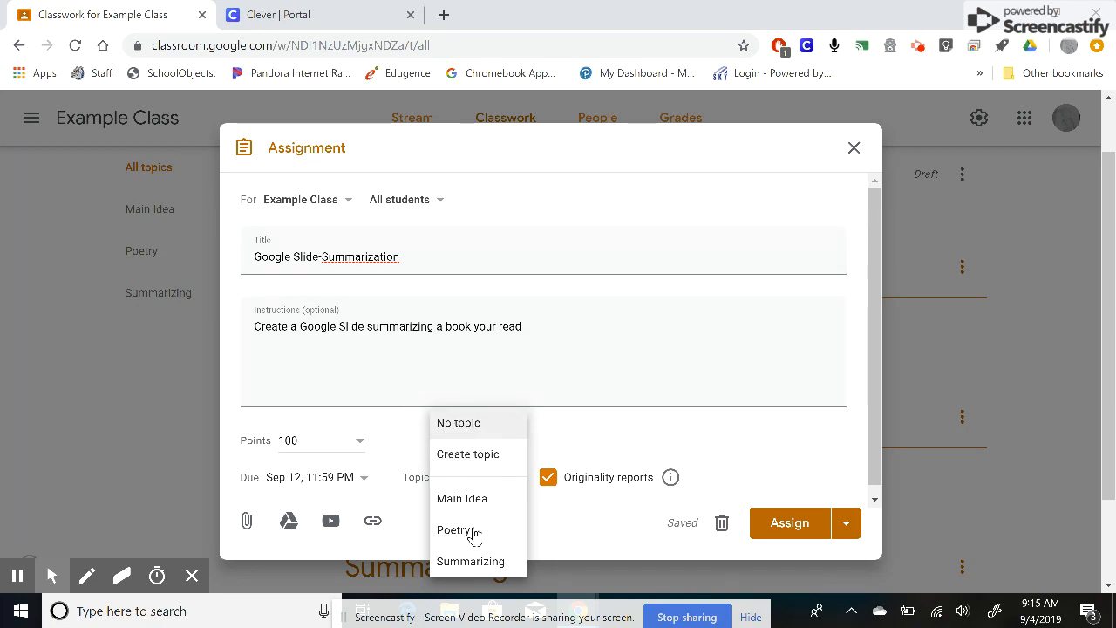
left_click(436, 563)
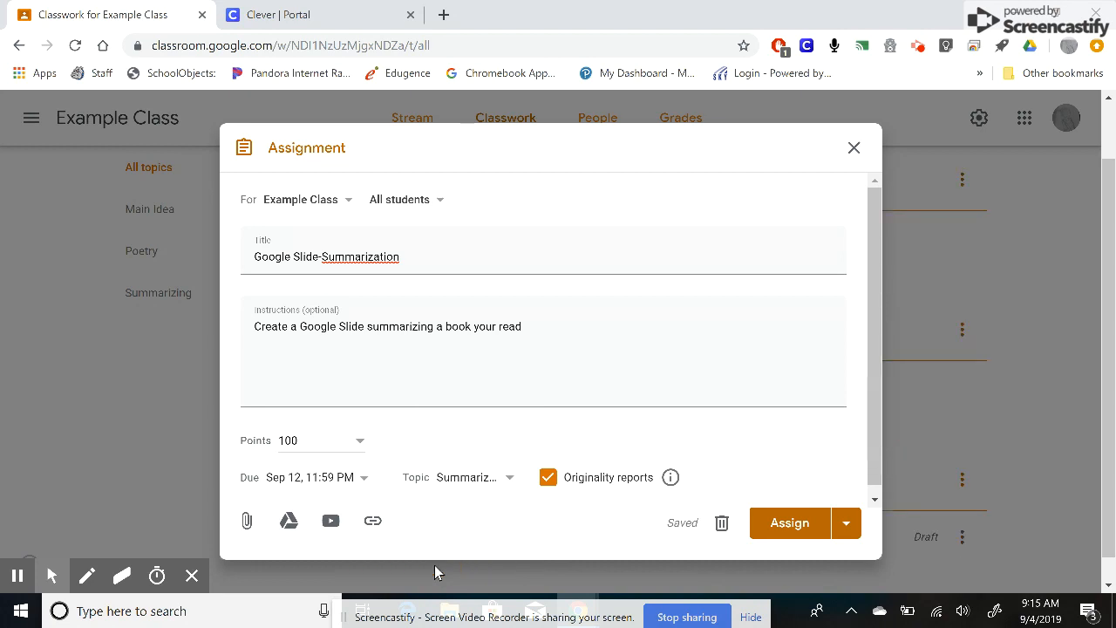
- Browse the file, YouTube and link attachment options without adding anything, then assign the assignment
left_click(246, 521)
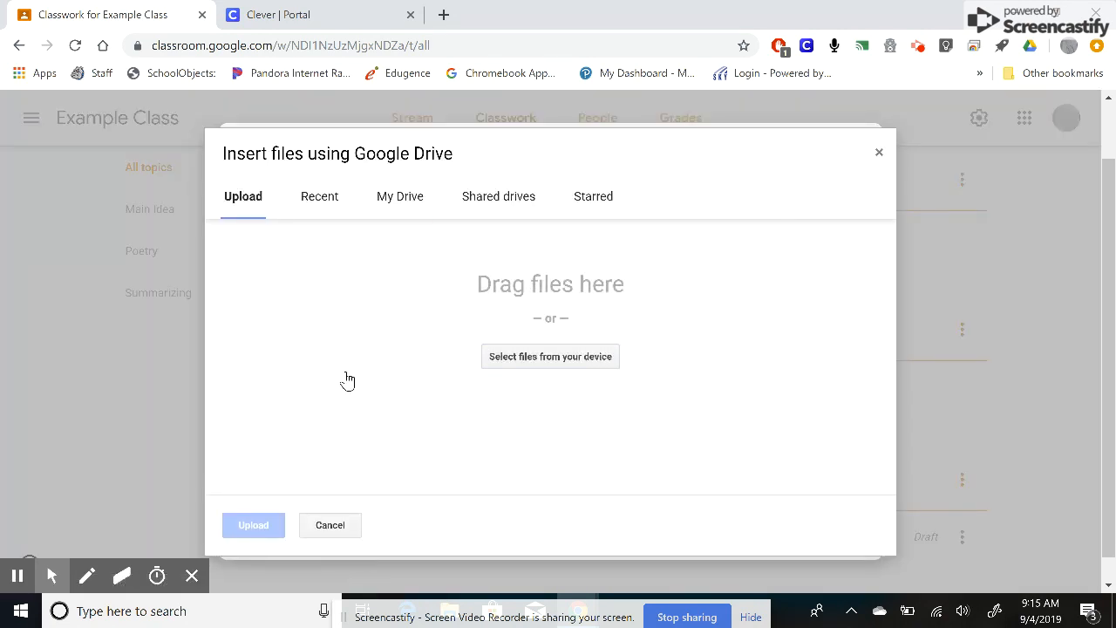
left_click(393, 199)
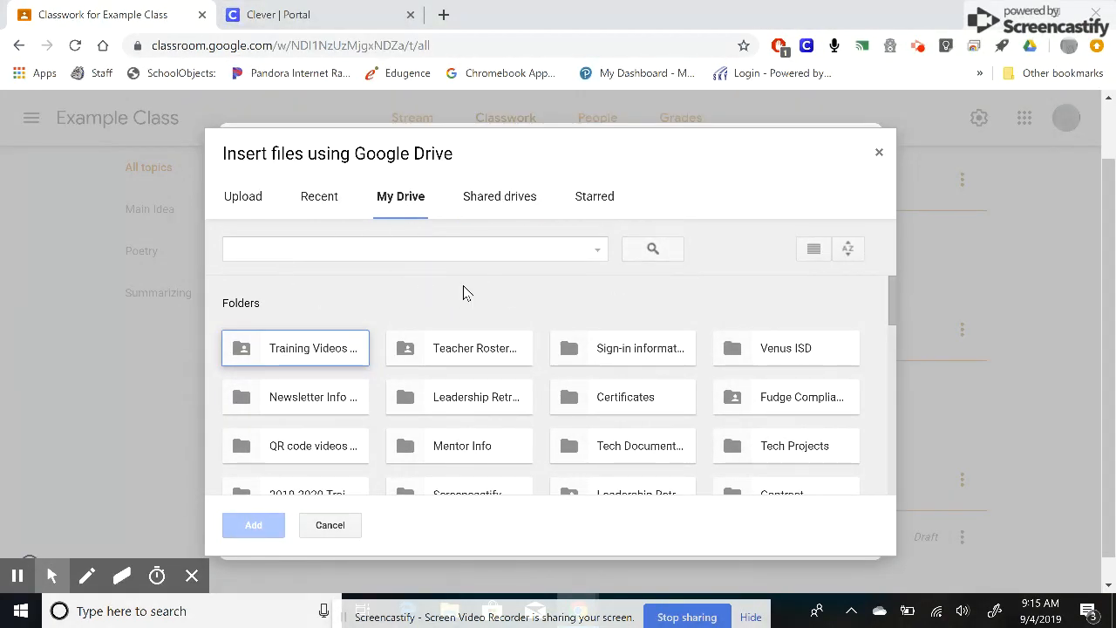
left_click(879, 150)
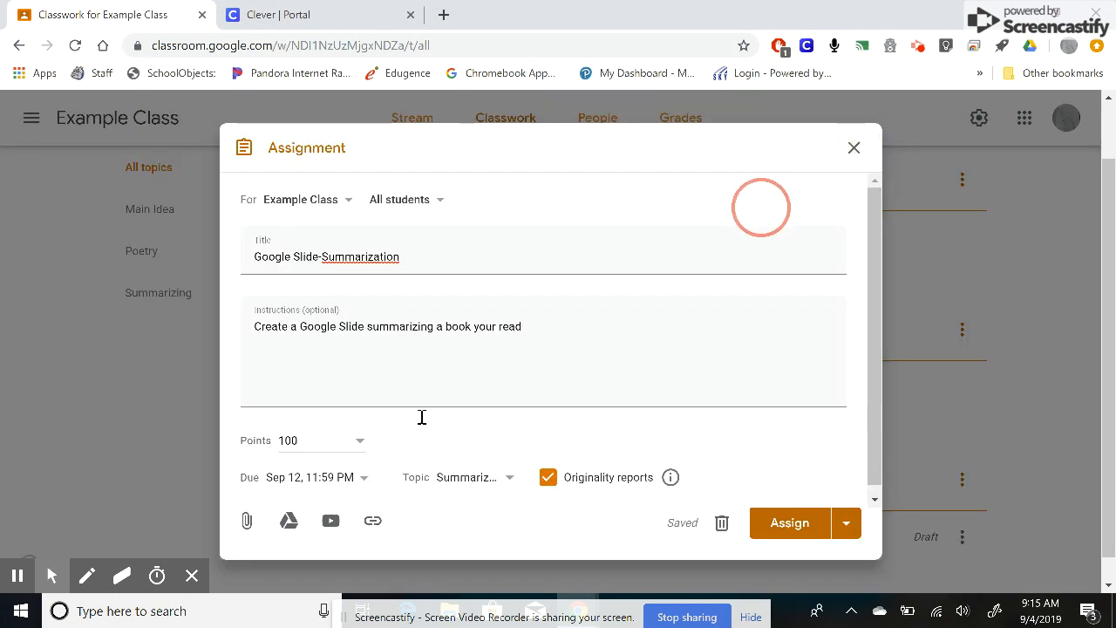
left_click(332, 522)
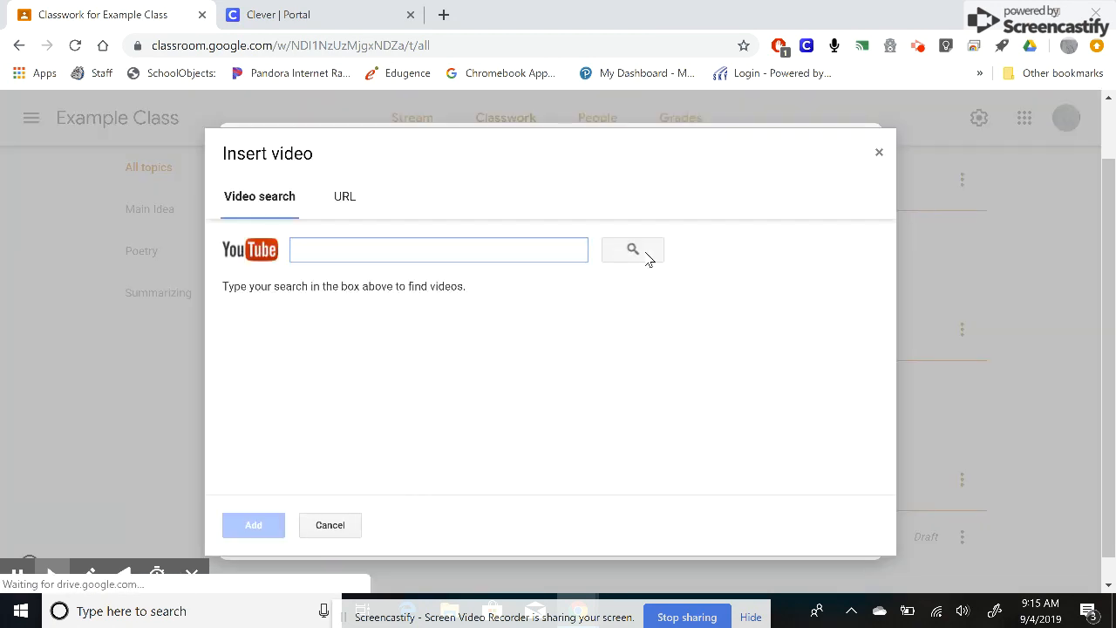
left_click(880, 157)
left_click(369, 518)
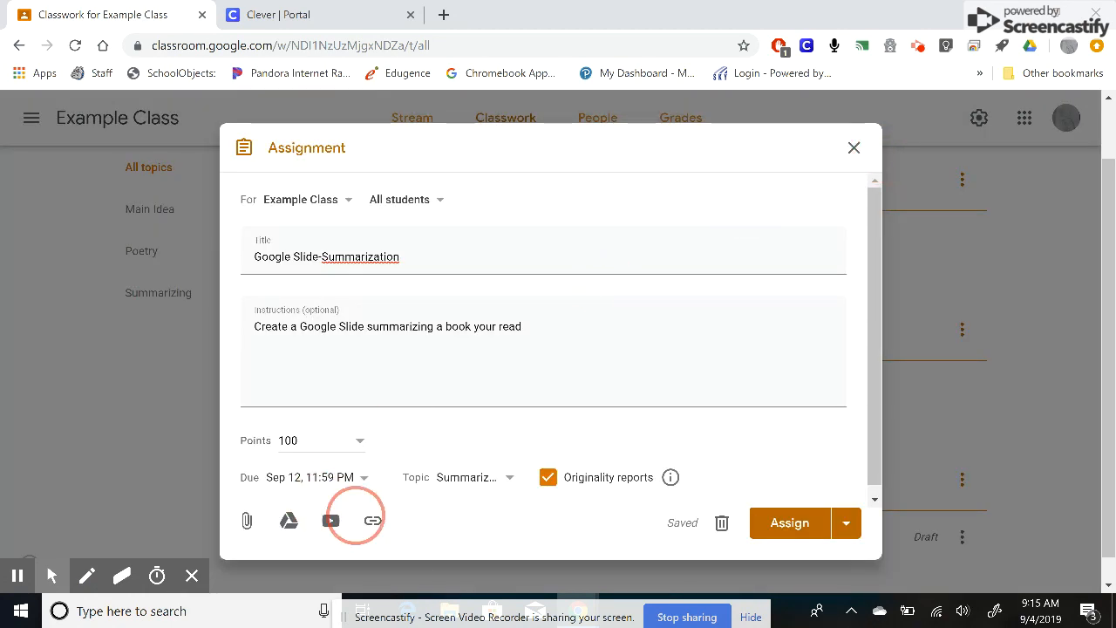
left_click(341, 370)
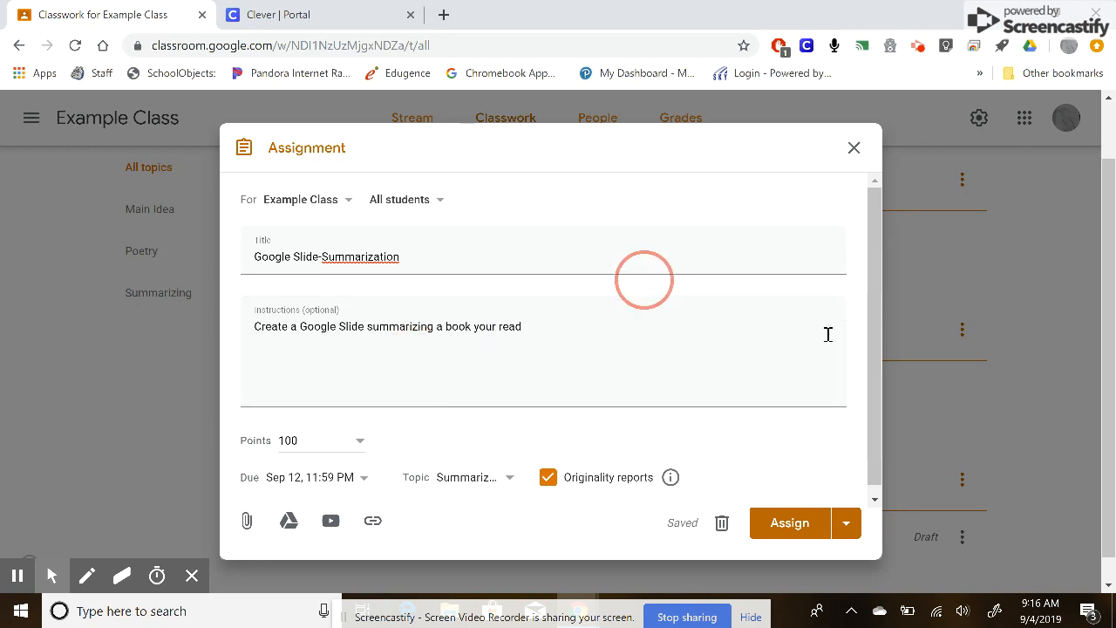
left_click(768, 532)
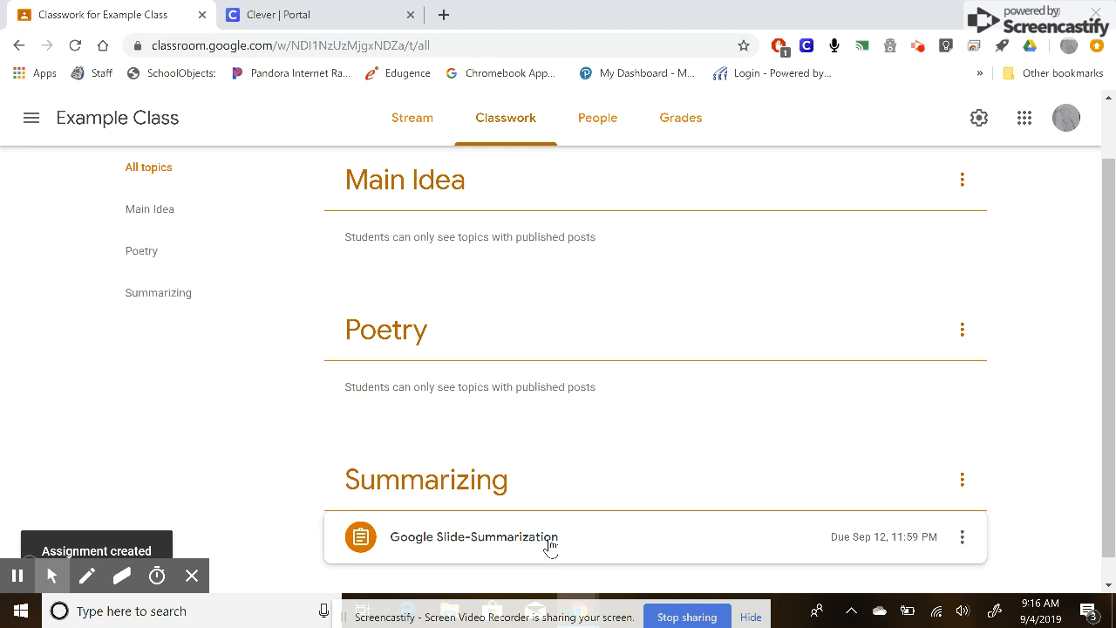
- Start a new quiz assignment titled Poetry Quiz
scroll(550, 545, "up", 2)
left_click(401, 177)
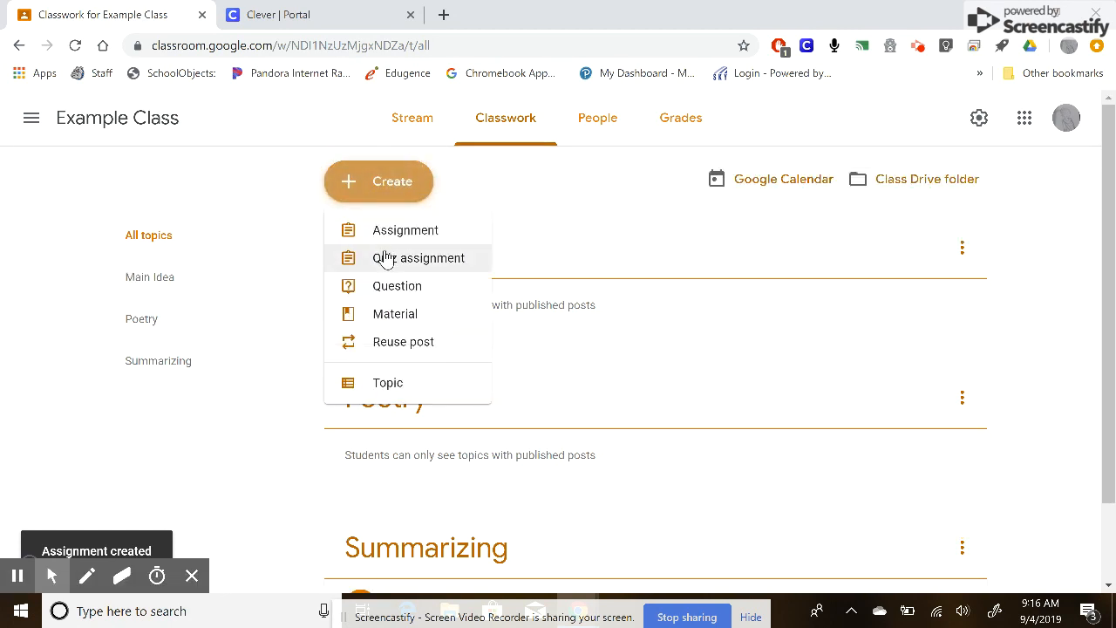
left_click(387, 250)
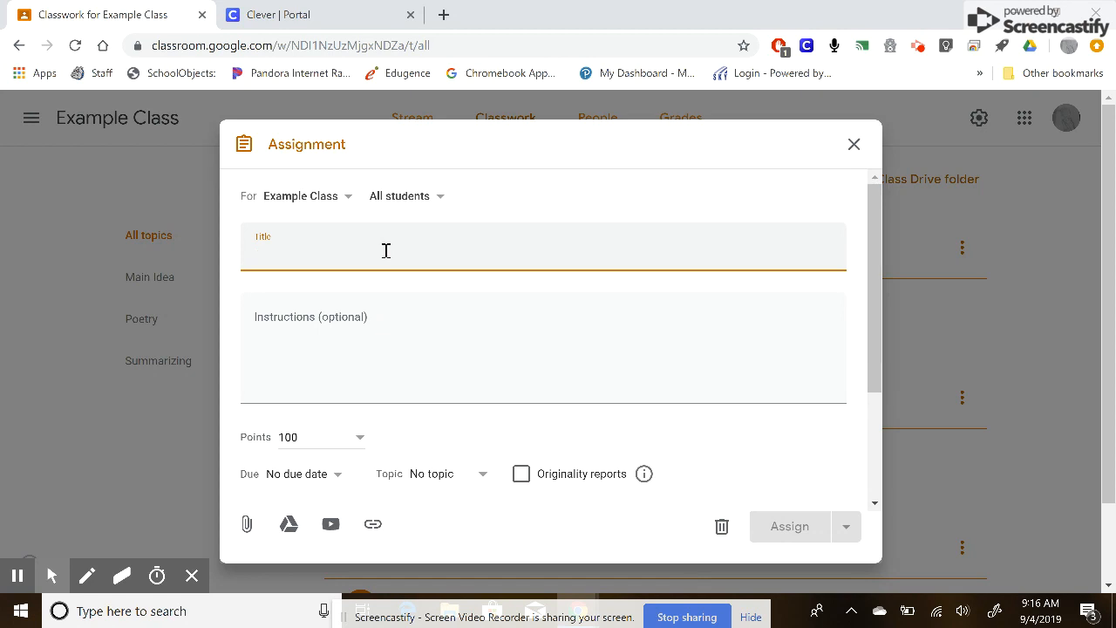
type("Poetry Quiz")
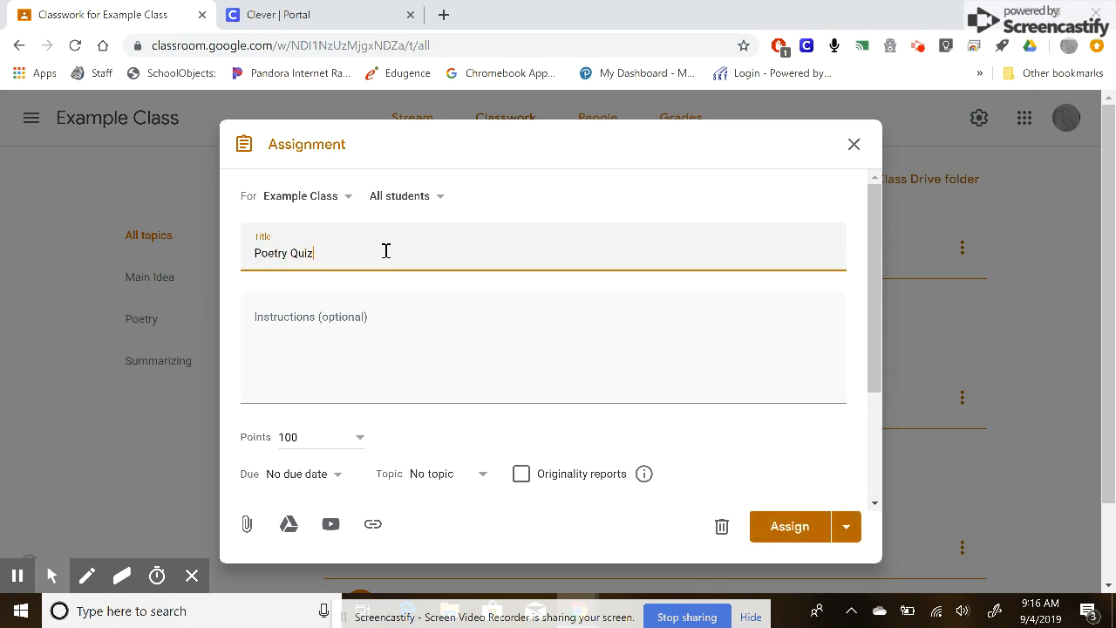
- Enter the instructions Complete the quiz below
left_click(294, 354)
type("Complete")
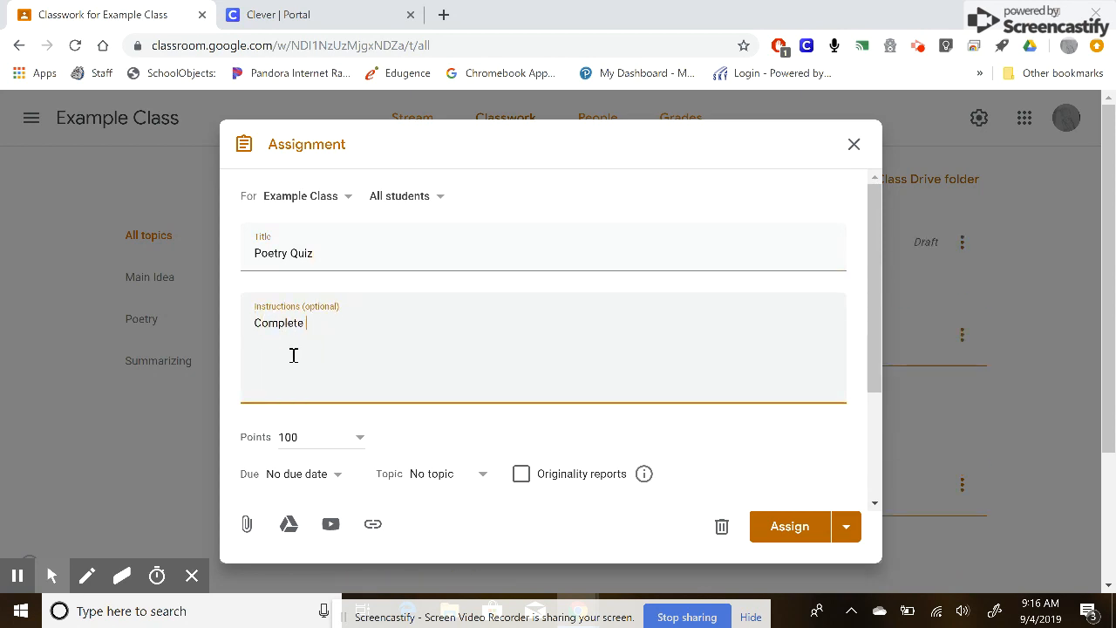
type(" the quiz below.")
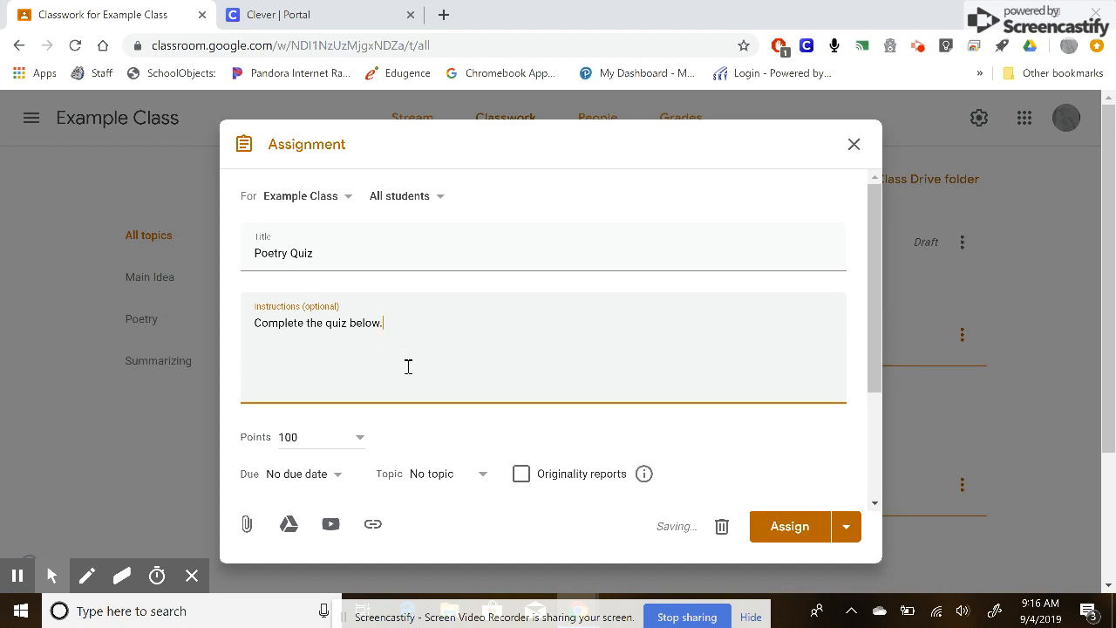
- Turn on Locked mode on Chromebooks for the attached Blank Quiz
scroll(408, 367, "down", 1)
scroll(389, 378, "up", 1)
scroll(456, 412, "down", 1)
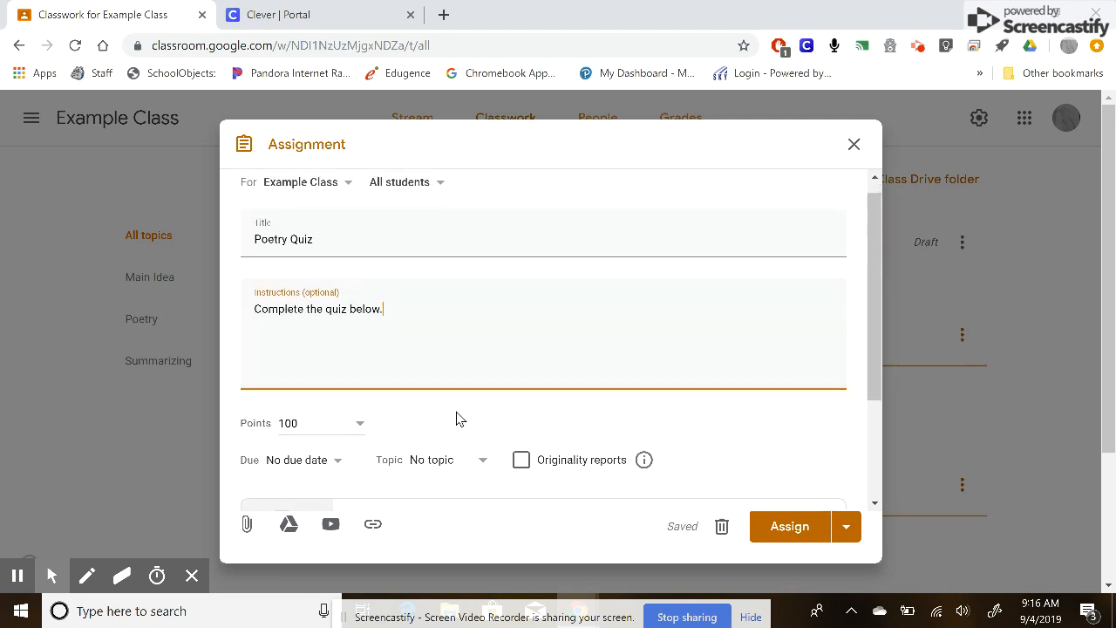
scroll(456, 411, "down", 2)
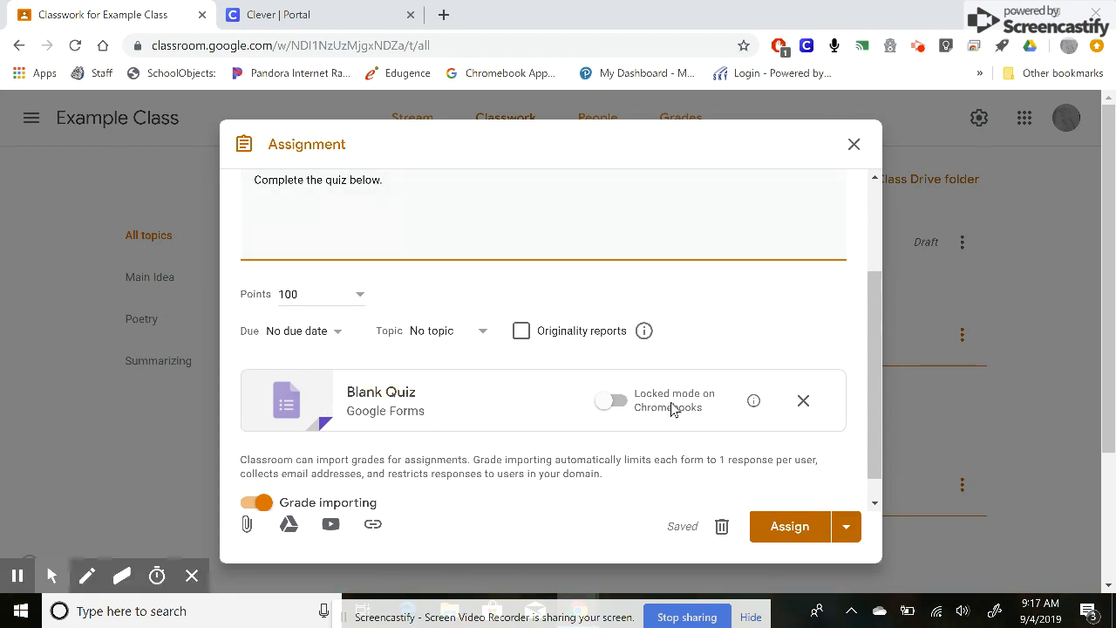
left_click(621, 402)
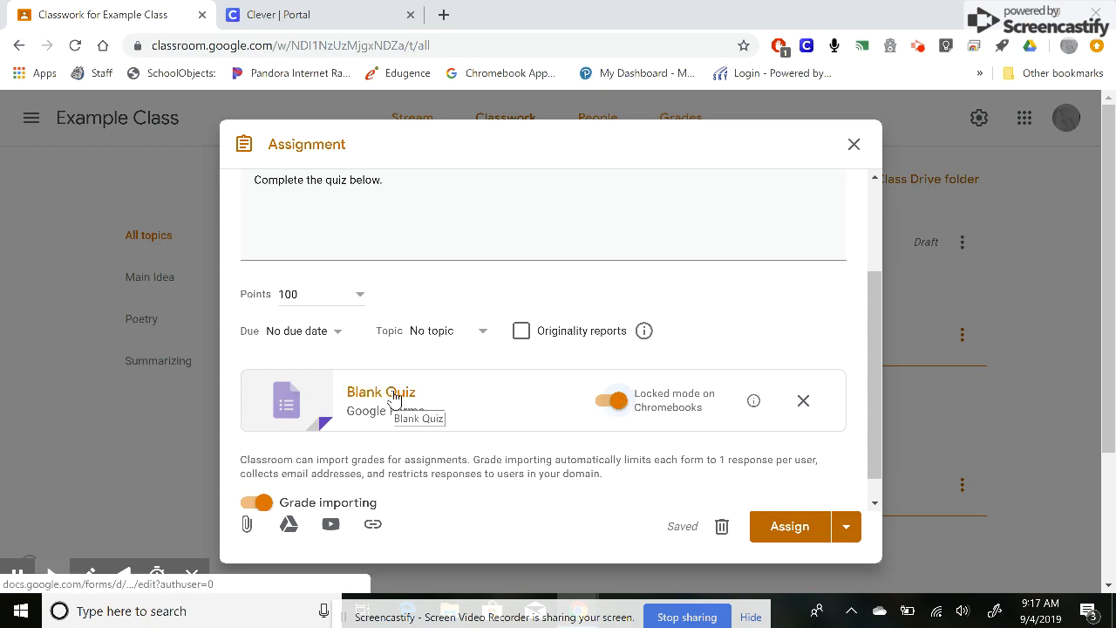
- Set the quiz assignment's topic to Poetry
left_click(395, 399)
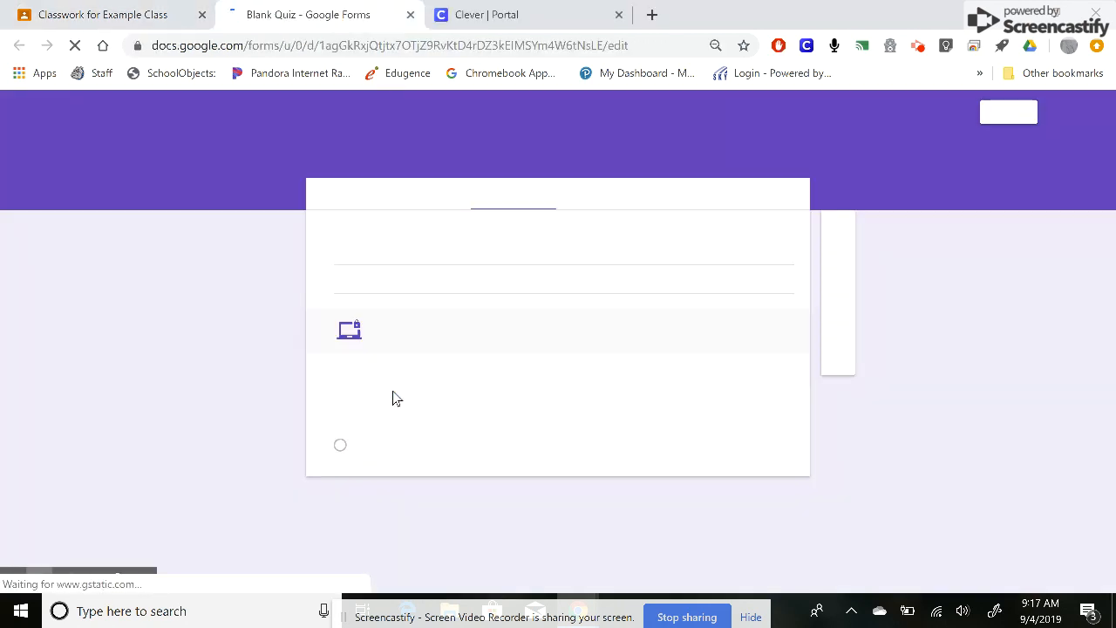
left_click(156, 14)
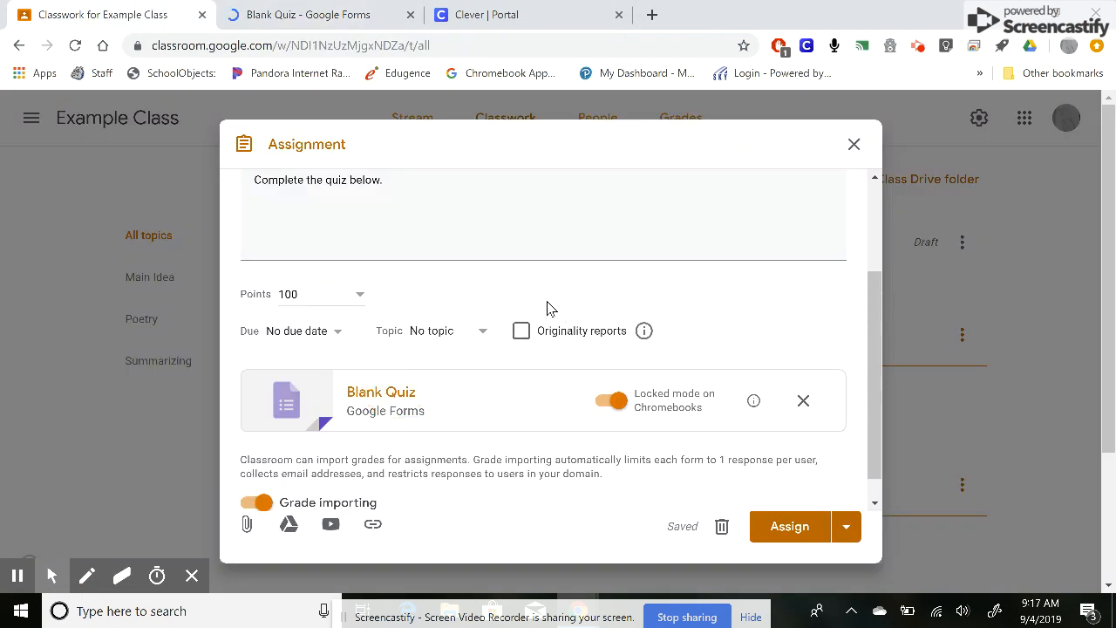
left_click(440, 348)
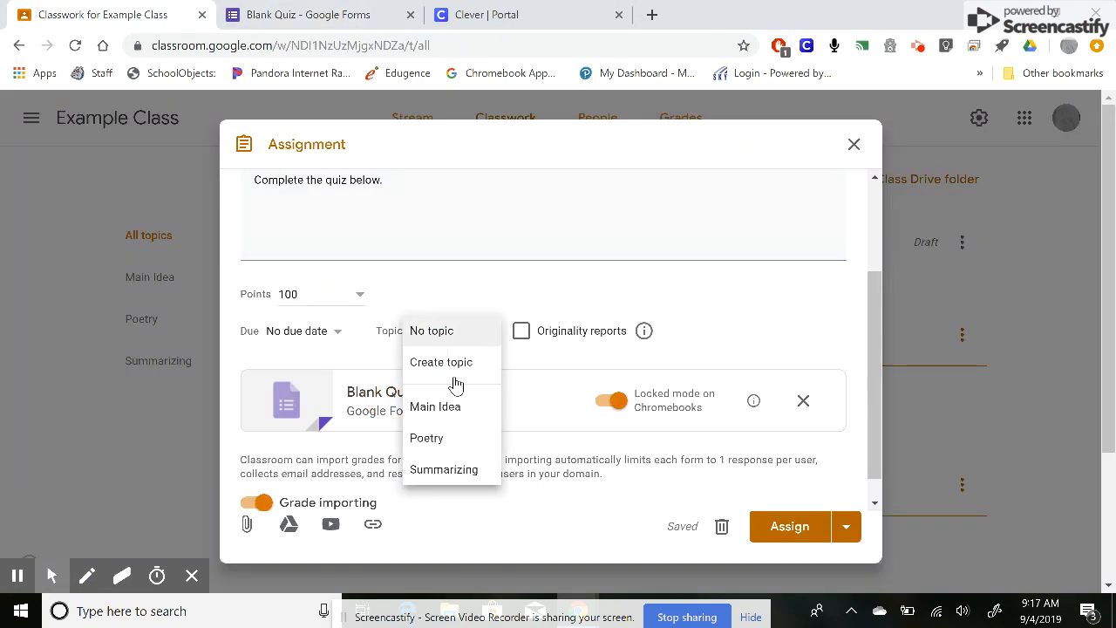
left_click(456, 443)
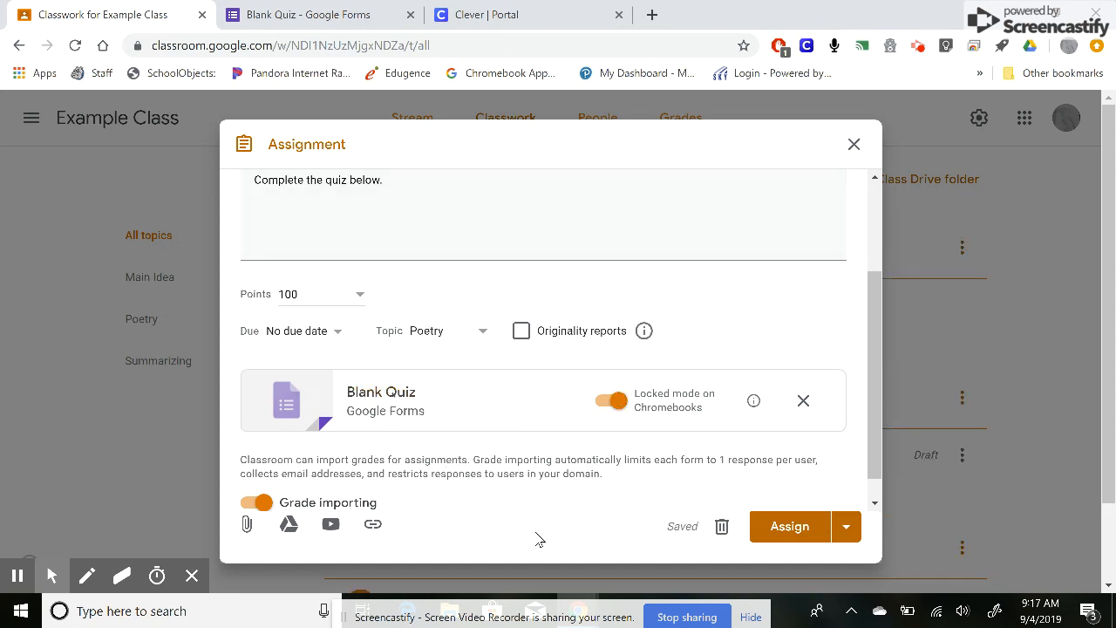
- Switch to the Blank Quiz form and change the quiz title to Poetry Quiz
left_click(274, 21)
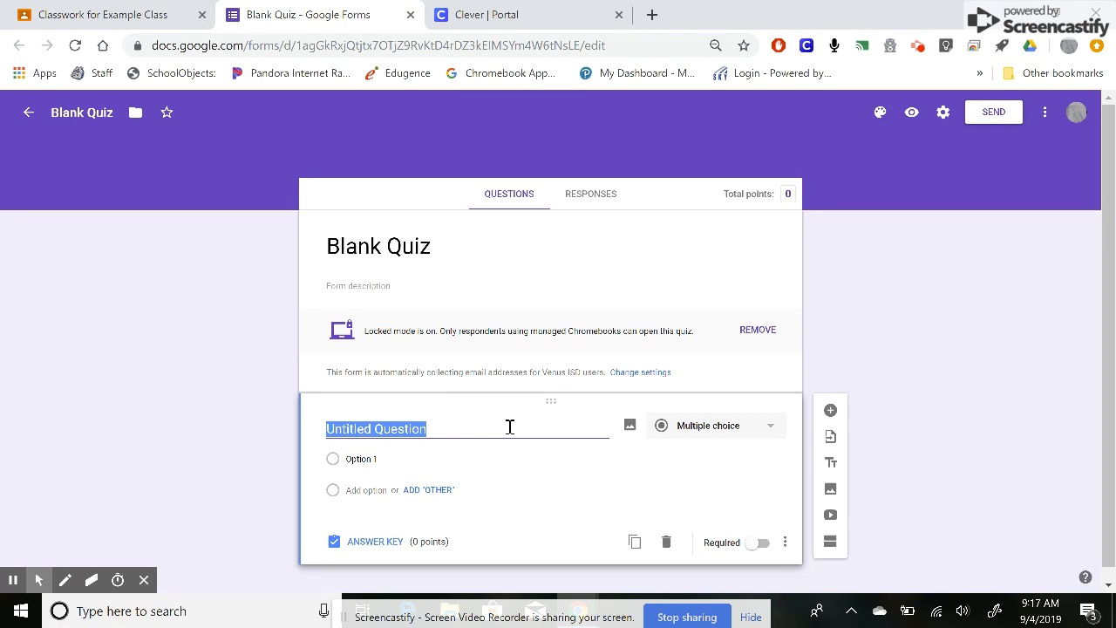
left_click(730, 436)
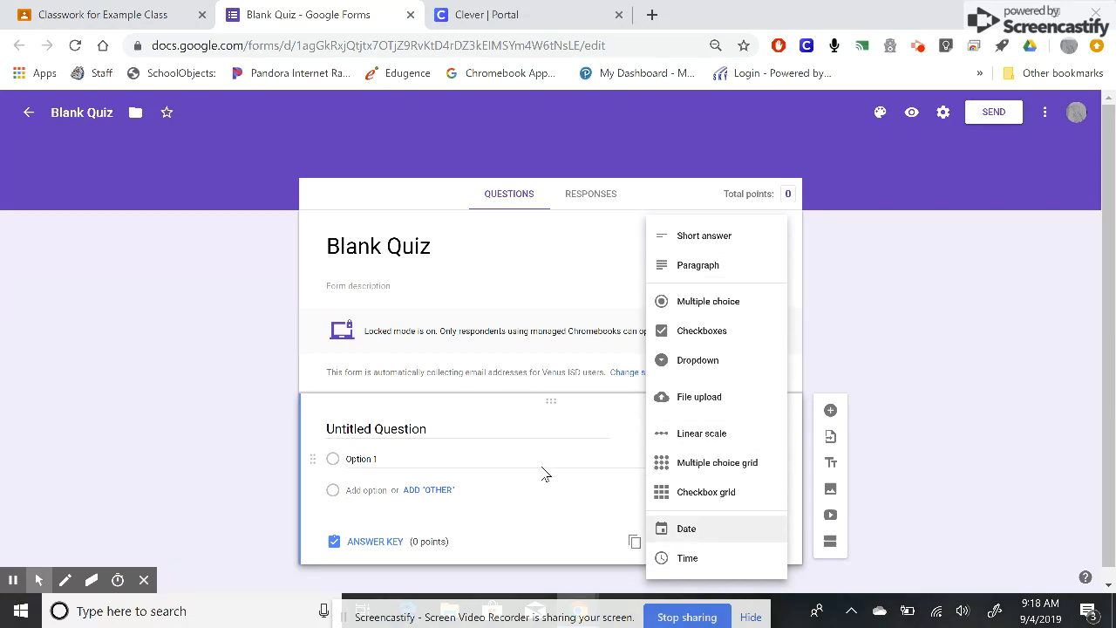
left_click(462, 430)
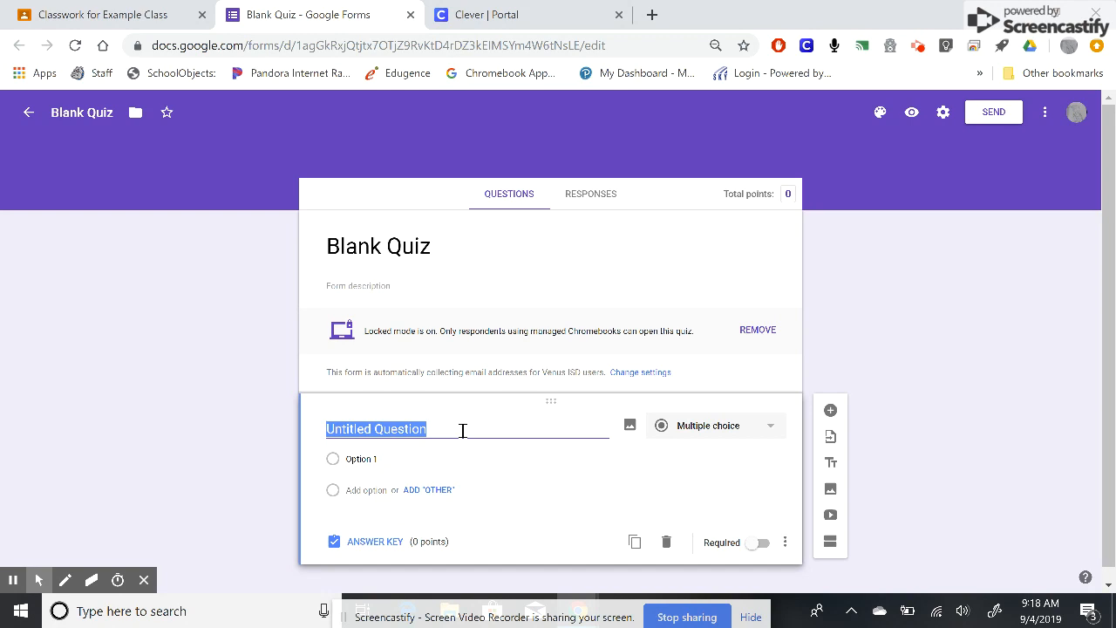
left_click(401, 244)
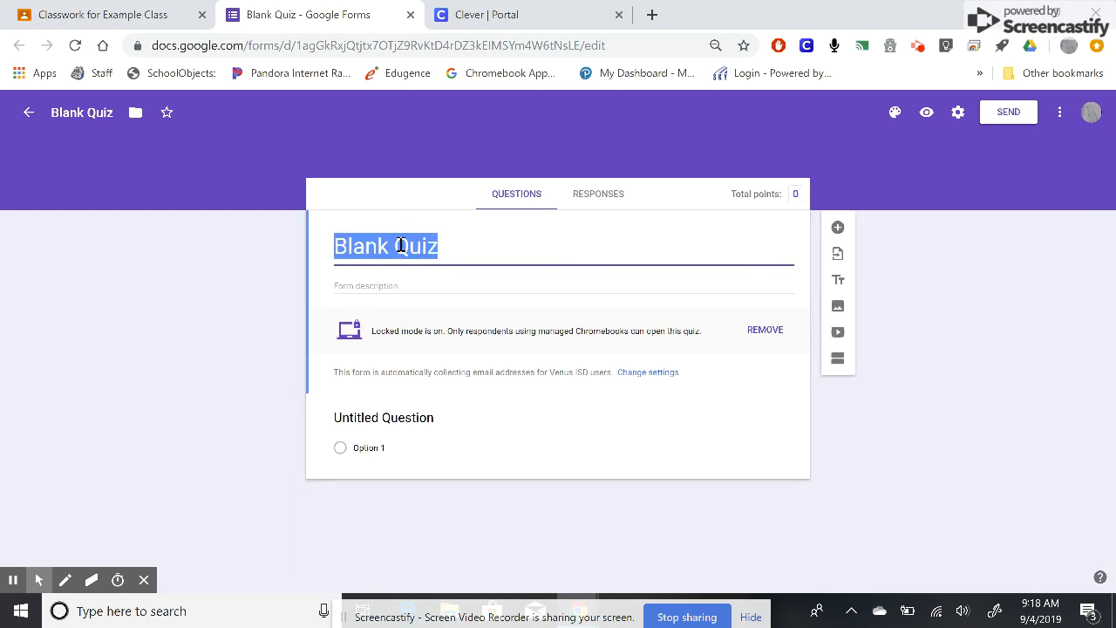
type("Poetr")
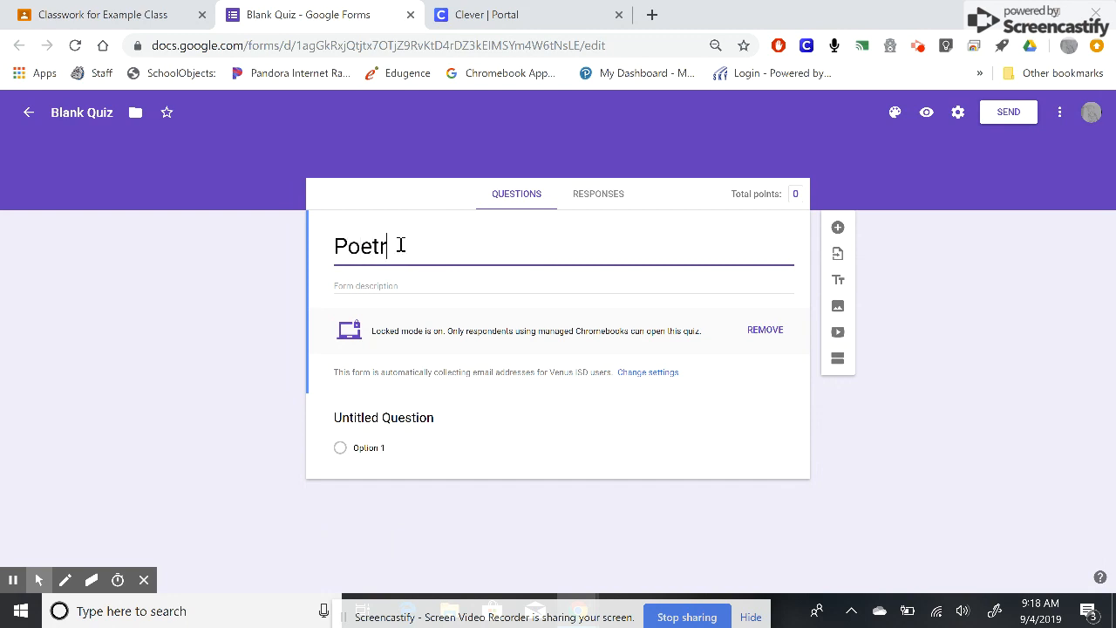
type("y Quiz")
- Rename the form document to Poetry Quiz
left_click(85, 116)
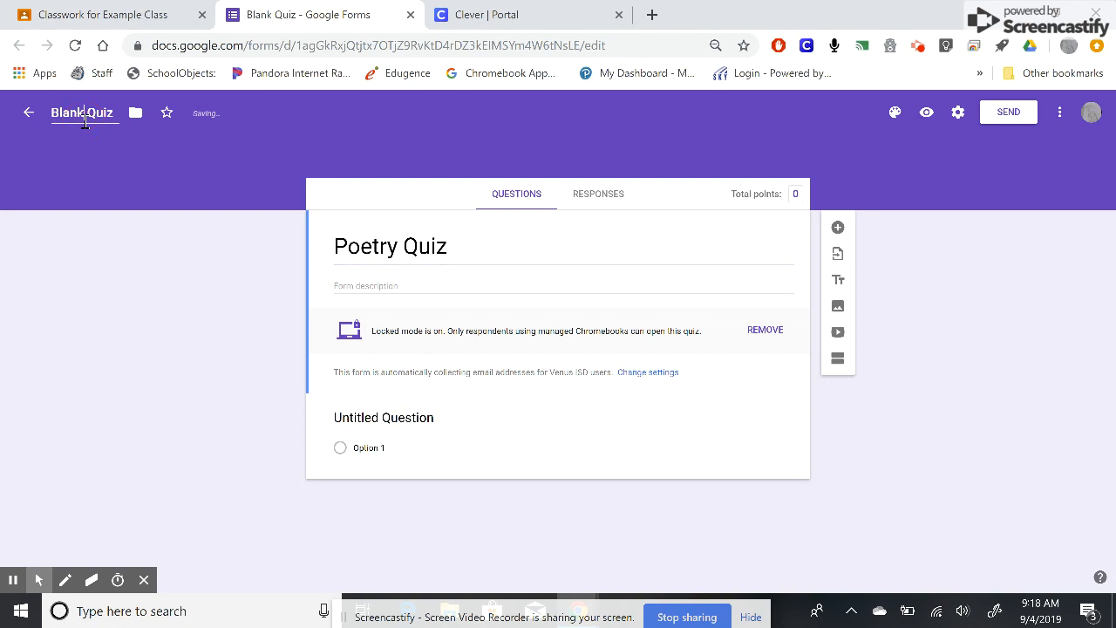
left_click(84, 122)
double_click(72, 119)
type("Poetry")
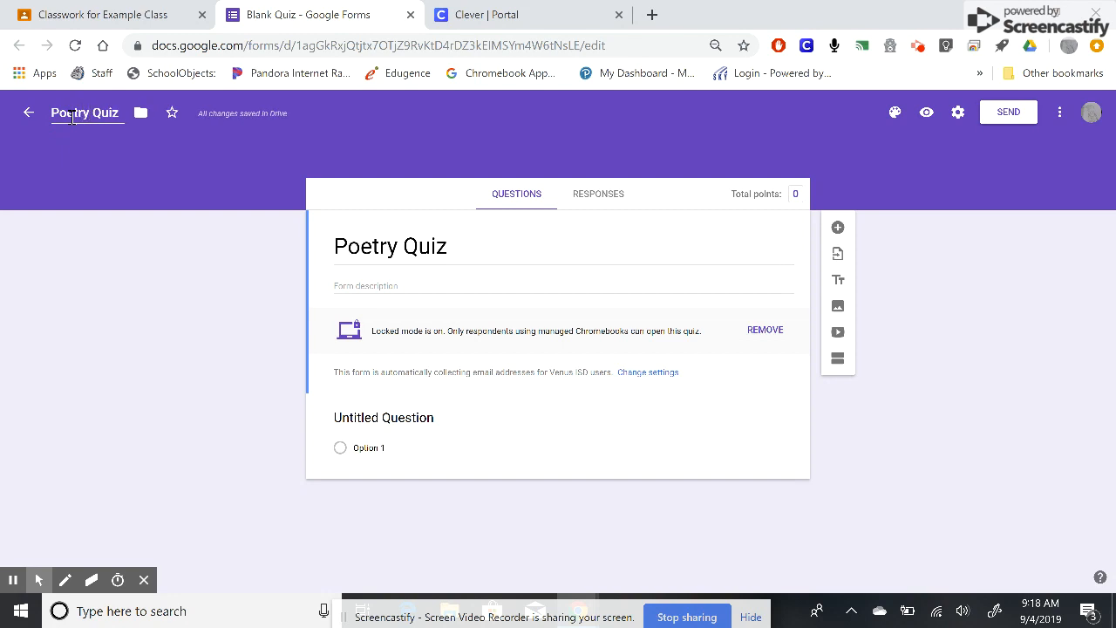
left_click(506, 242)
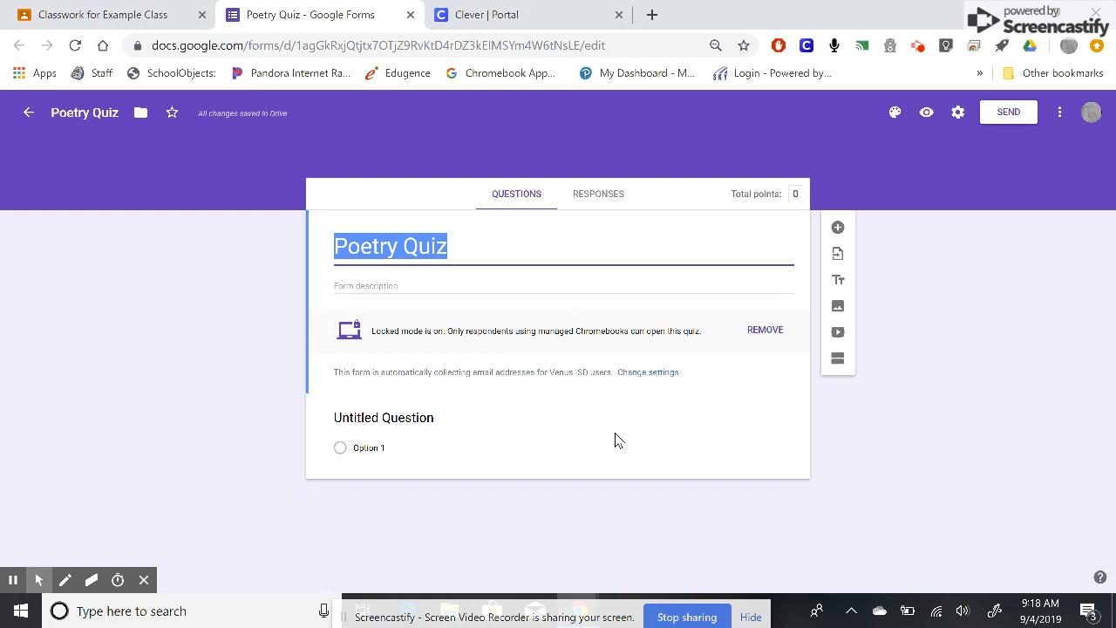
- Make the first question a Short answer question reading What is the rhyme scheme for this poem?
left_click(414, 422)
left_click(695, 434)
left_click(713, 238)
left_click(392, 421)
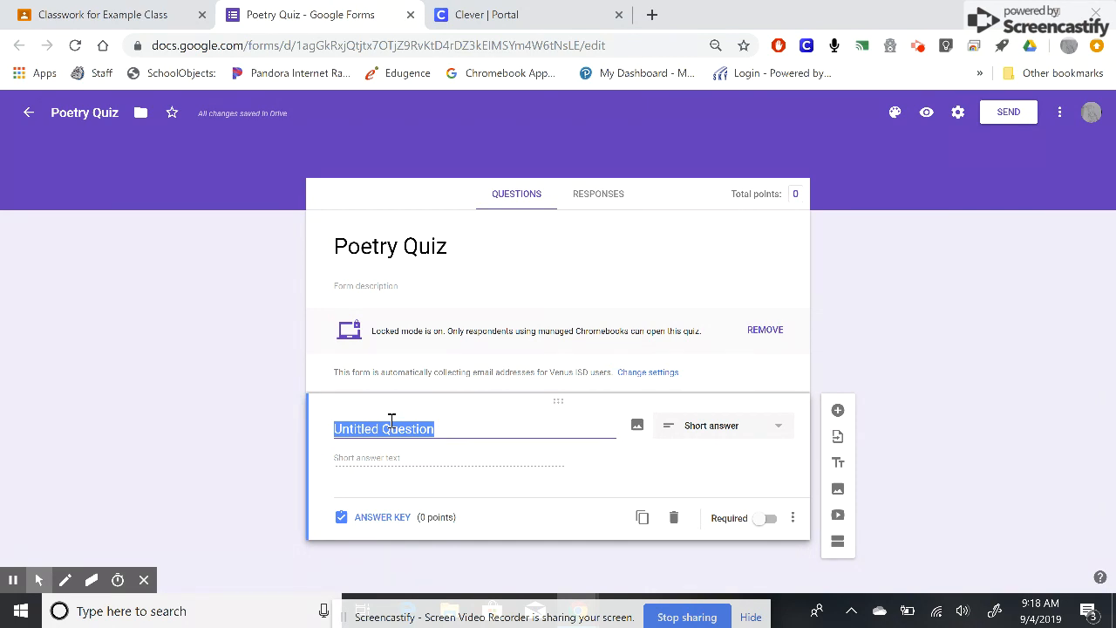
type("What is the rhyme schem")
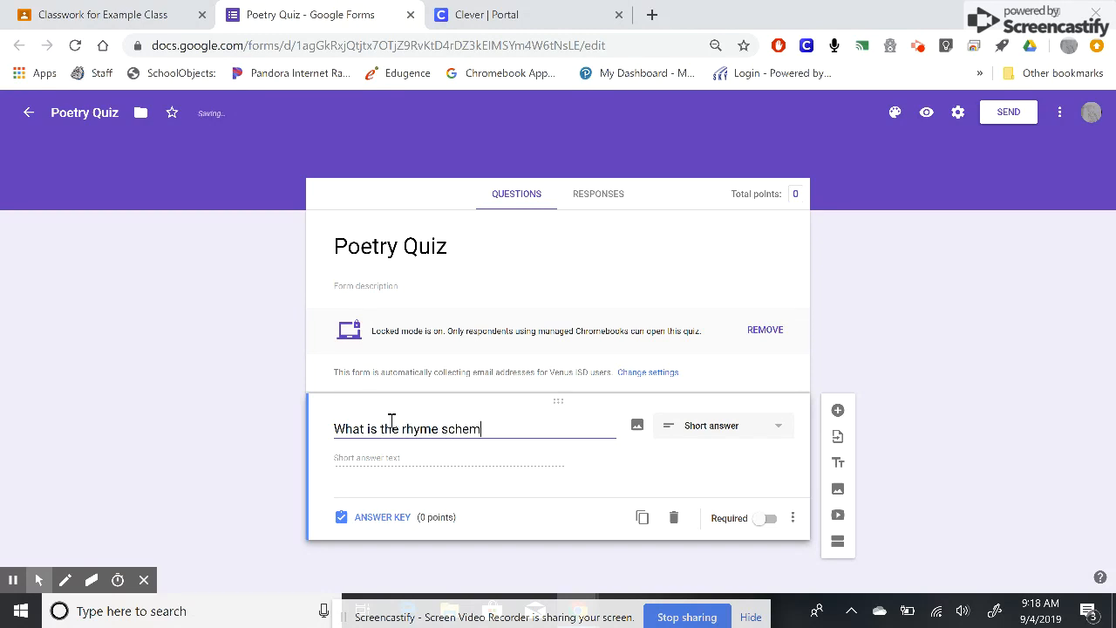
type("e for this poem?")
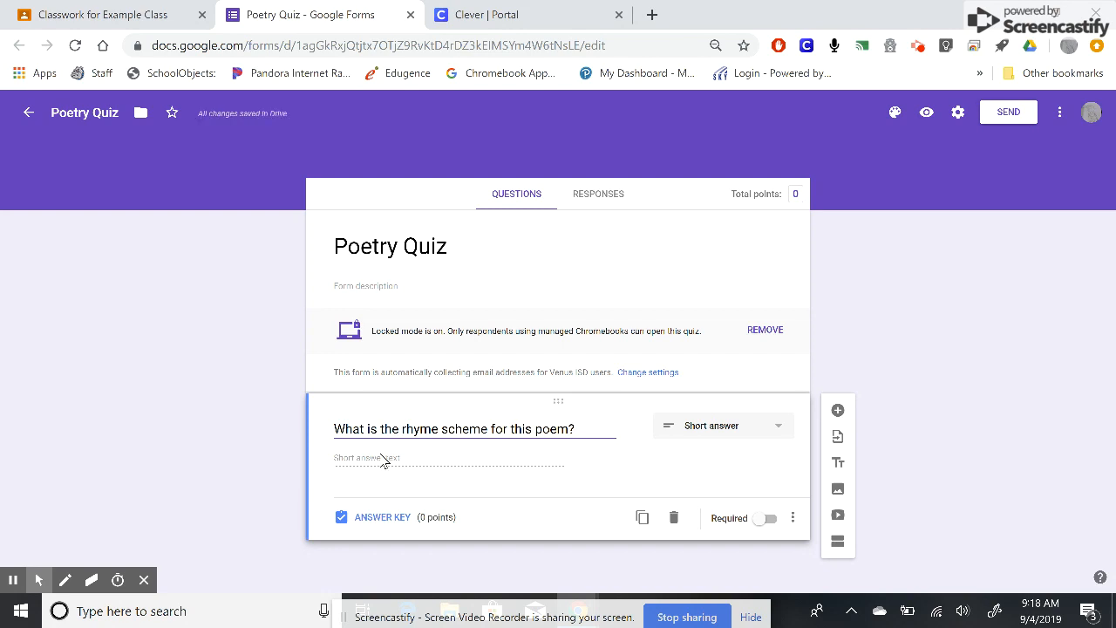
- Open the question's answer key and set its value to 5 points
left_click(373, 520)
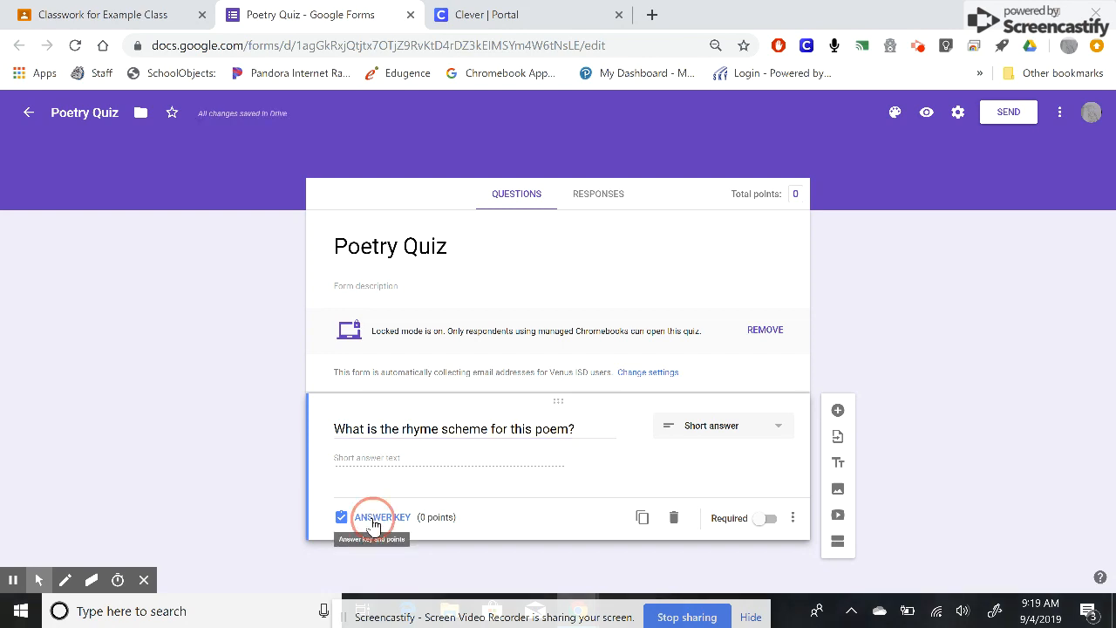
scroll(509, 490, "down", 1)
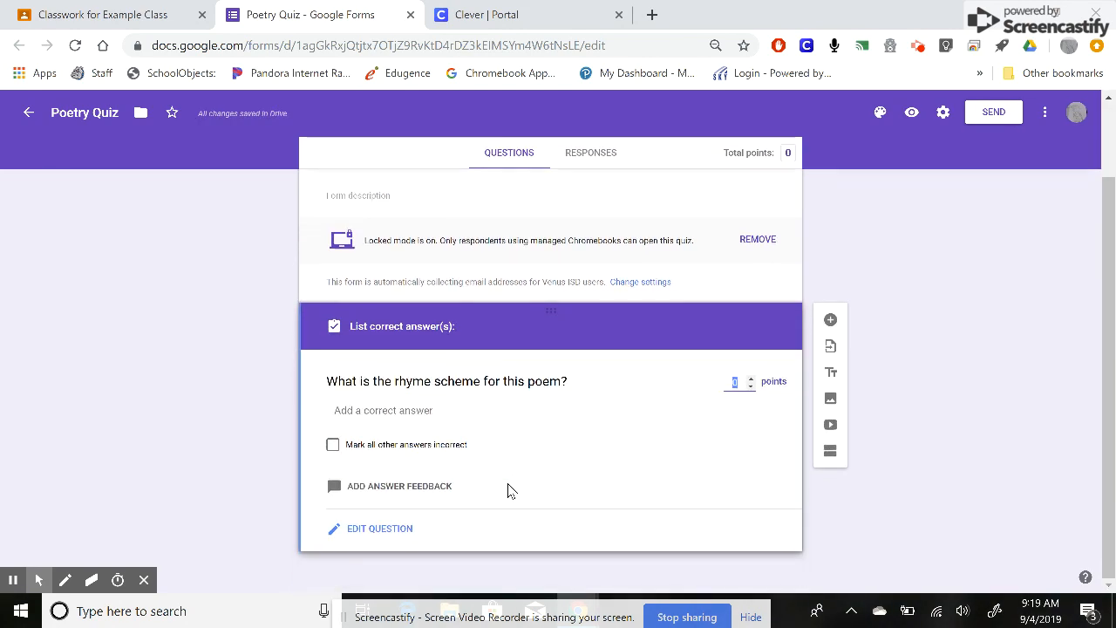
left_click(399, 411)
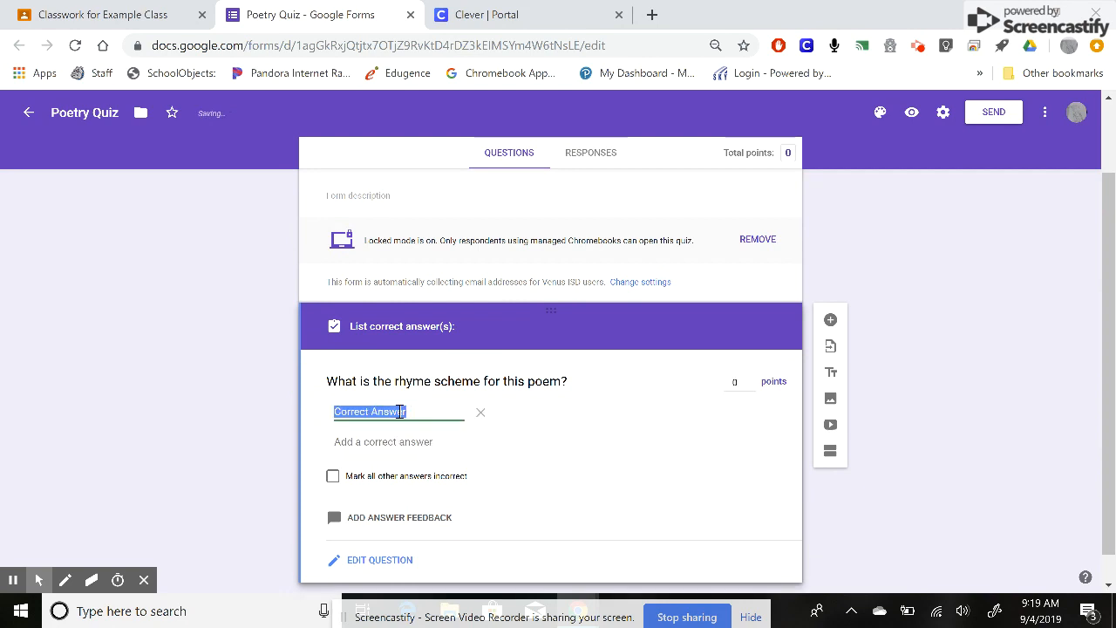
left_click(737, 379)
type("5")
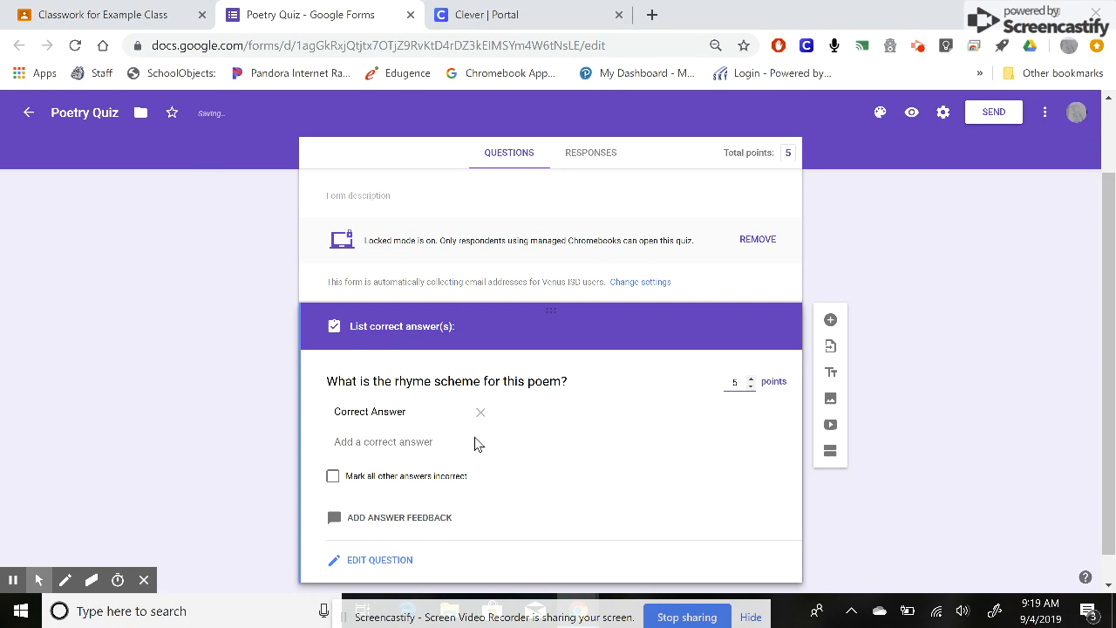
- Add the correct answers a,b,a,b and A, B, A, B to the answer key
left_click(404, 414)
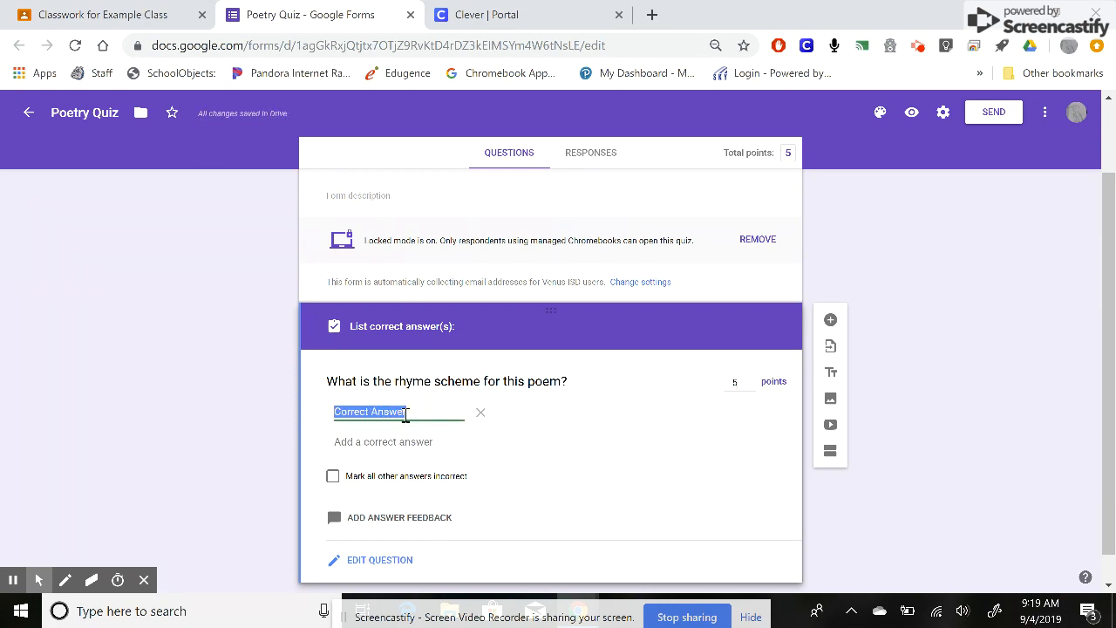
type("a,b,a,b")
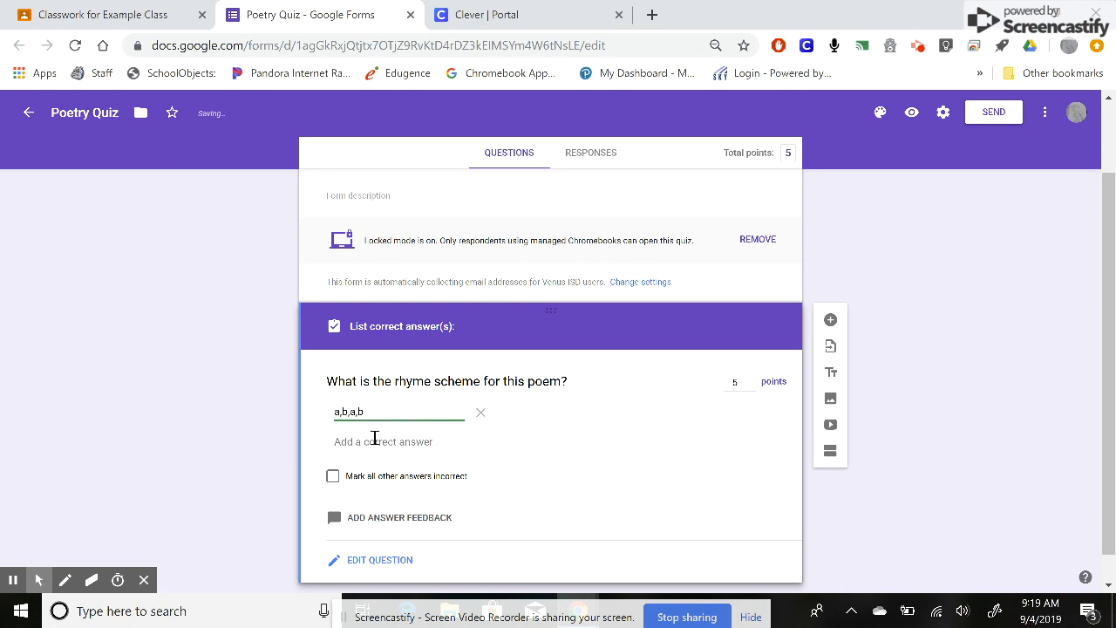
left_click(373, 440)
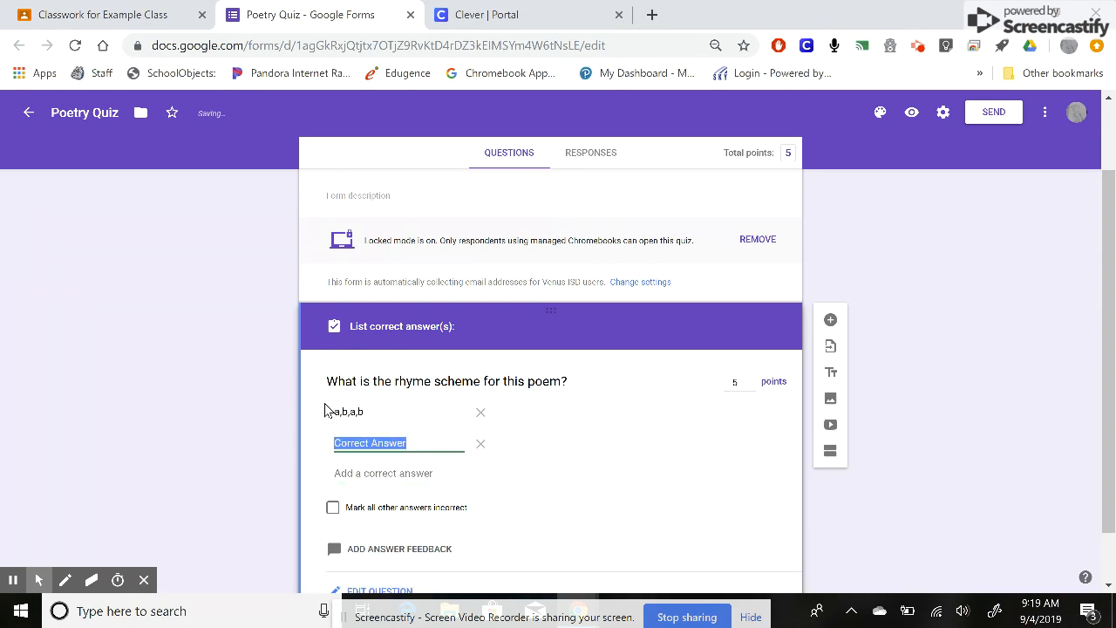
type("A,B")
key("BackSpace")
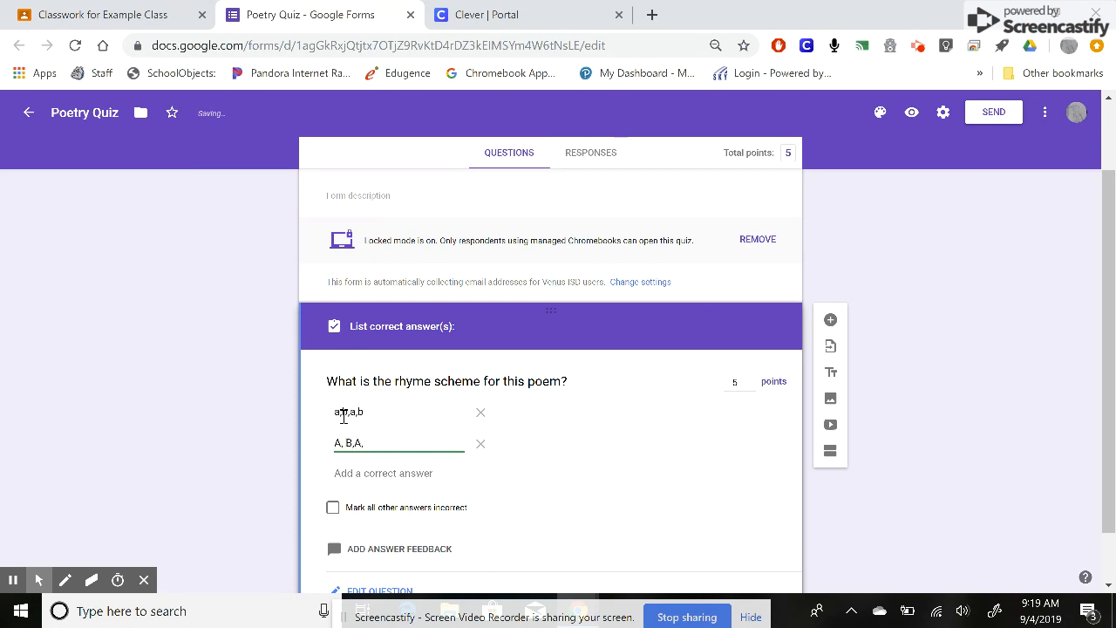
left_click(357, 445)
scroll(406, 439, "down", 1)
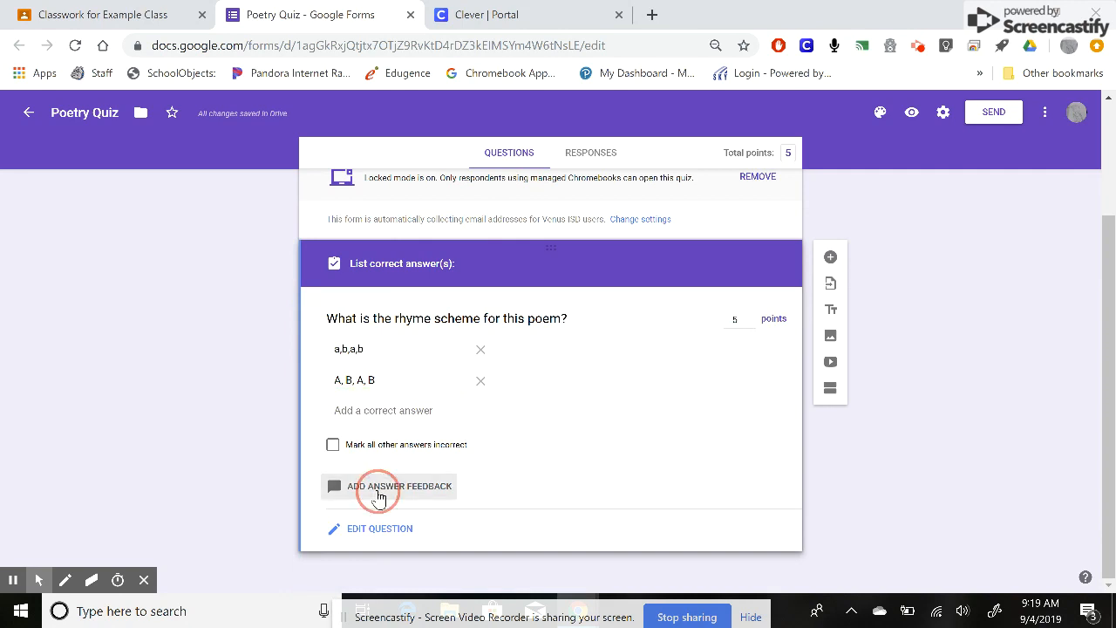
- Leave the answer key without adding feedback and make the question required
left_click(377, 490)
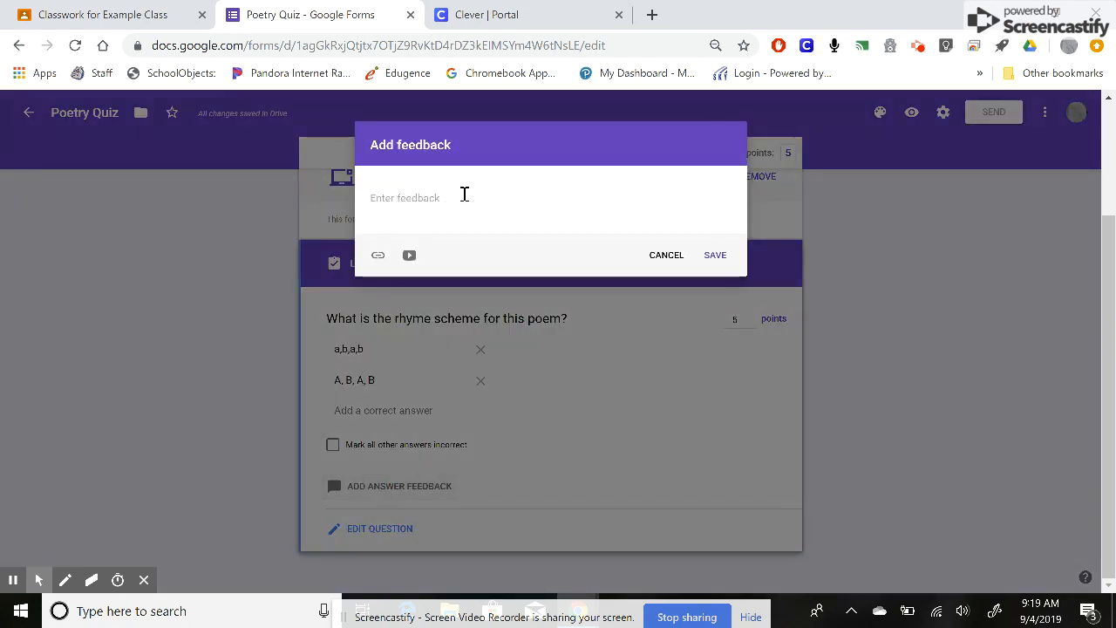
left_click(675, 254)
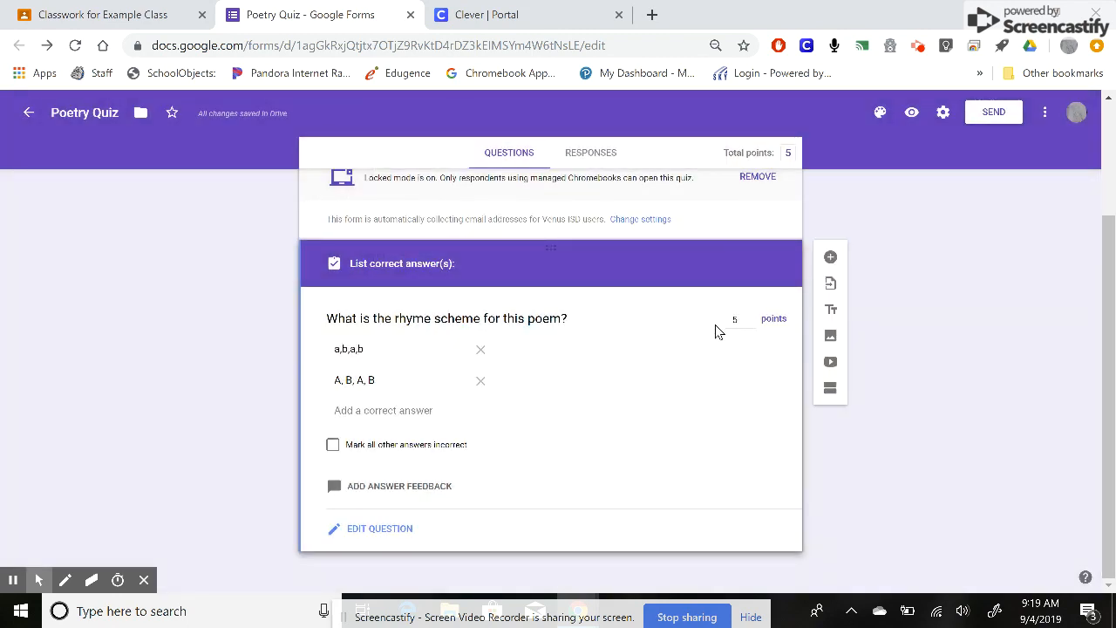
left_click(376, 530)
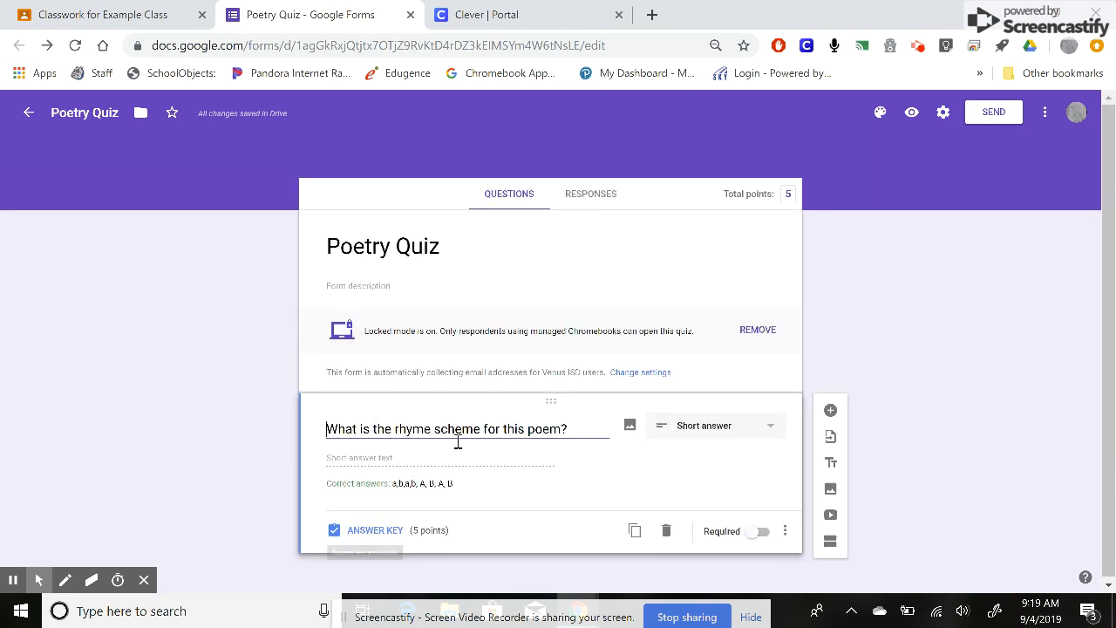
left_click(764, 533)
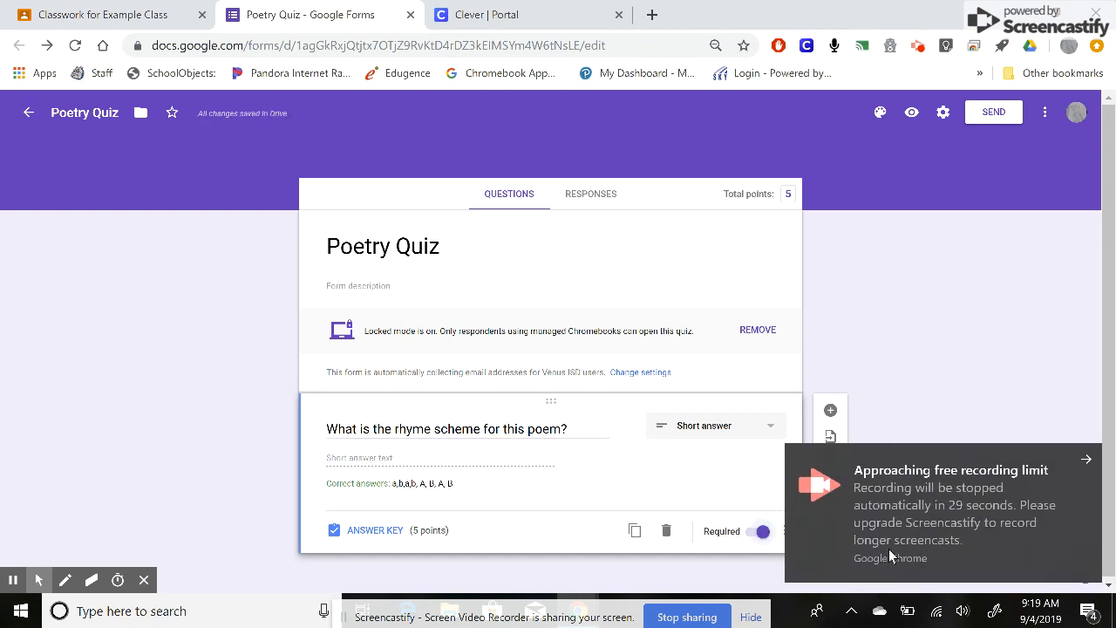
- Add a new question below the rhyme scheme question
left_click(1085, 465)
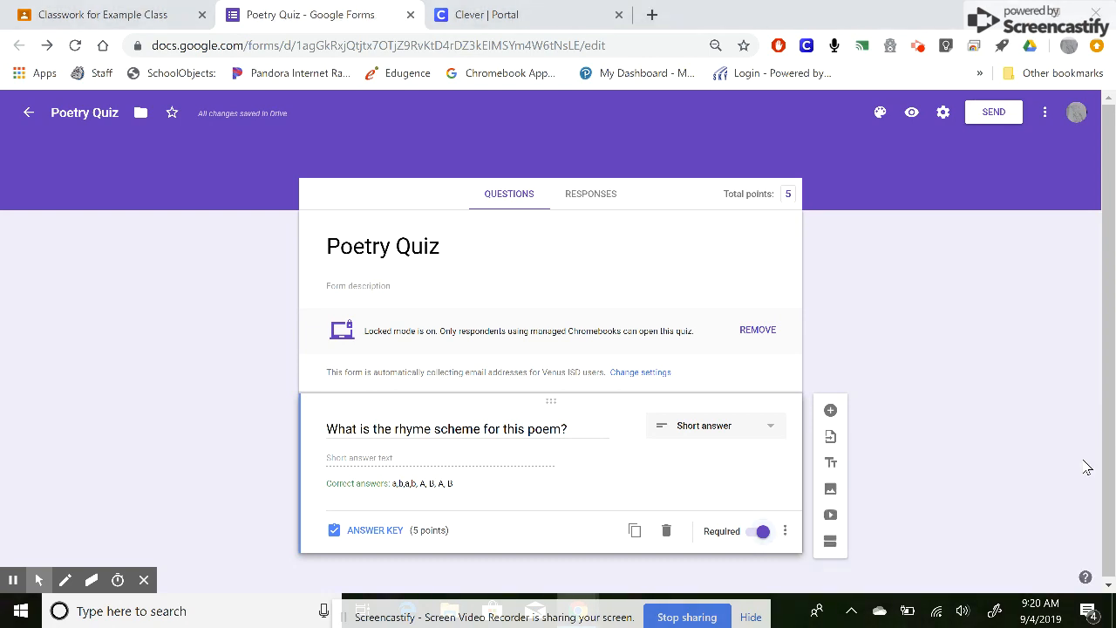
scroll(688, 489, "down", 1)
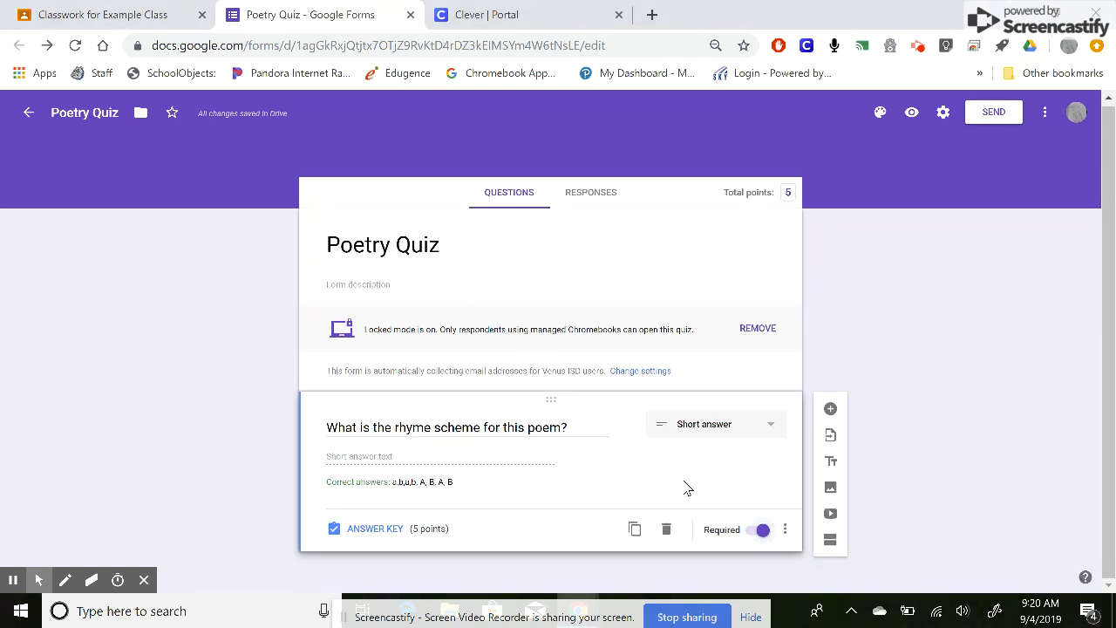
left_click(830, 410)
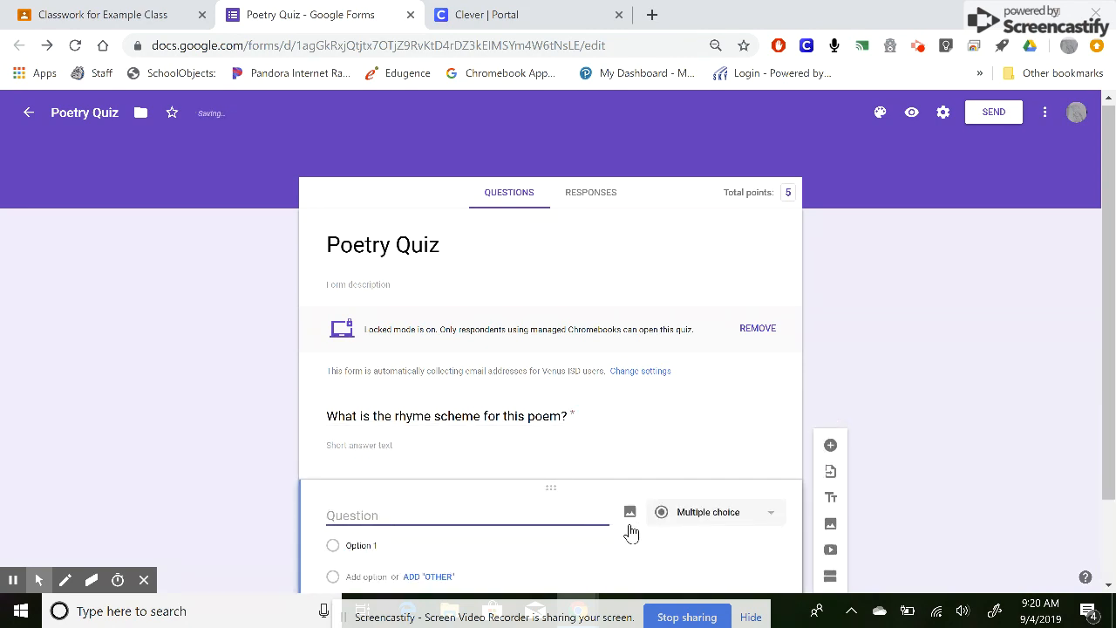